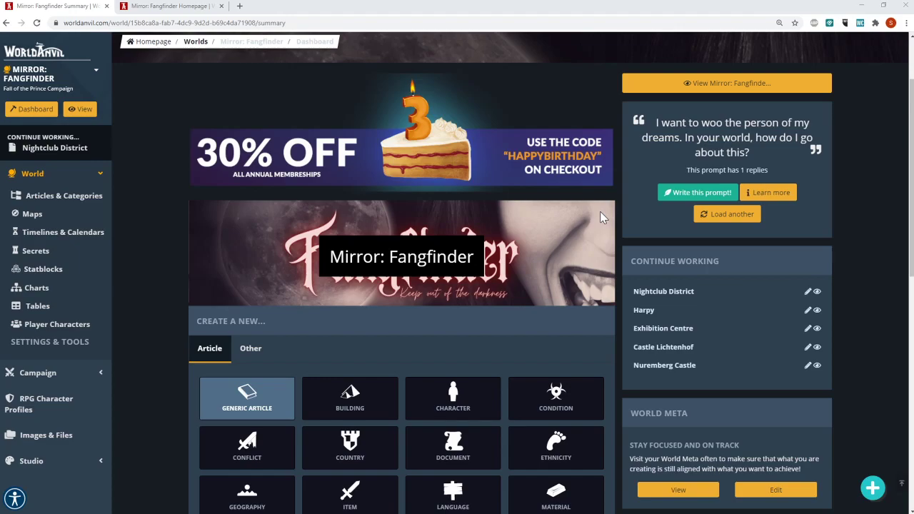
Confirm that the RPG Character Manager feature is enabled under Account Features.
scroll(578, 311, down, 1)
scroll(577, 311, down, 3)
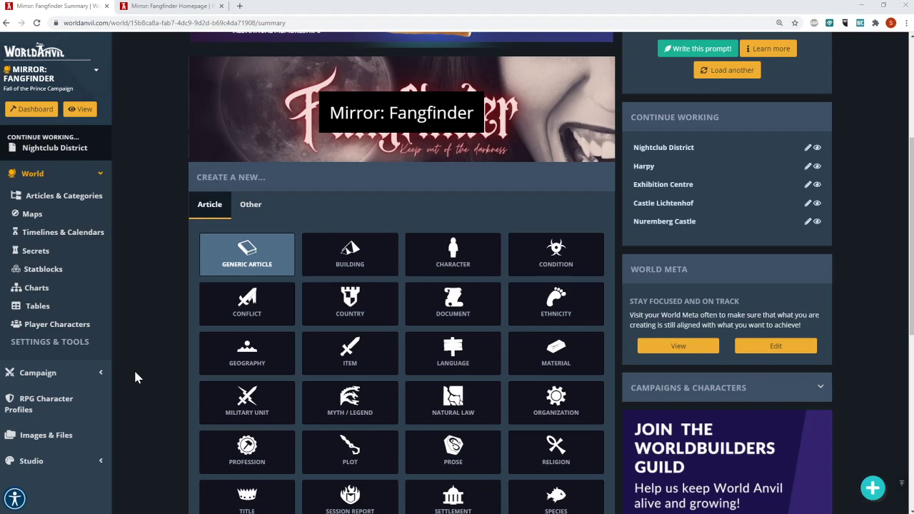
scroll(129, 395, down, 1)
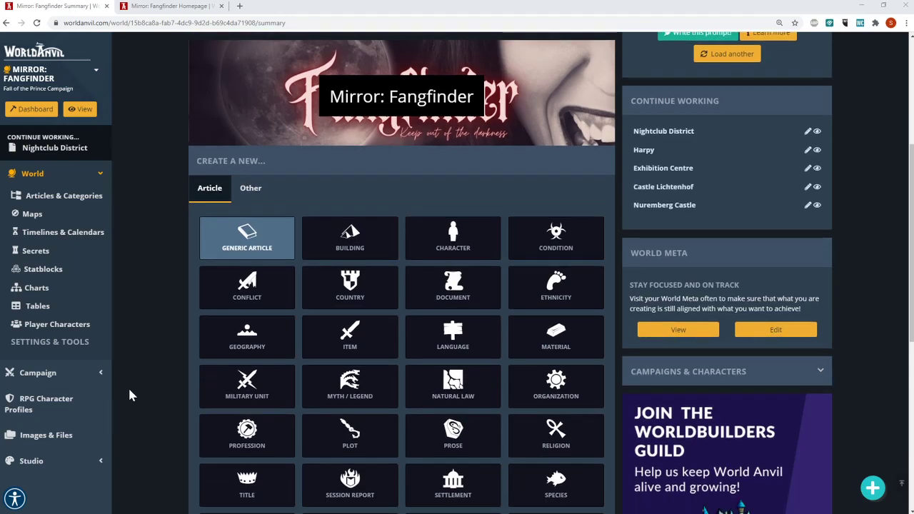
scroll(130, 389, up, 1)
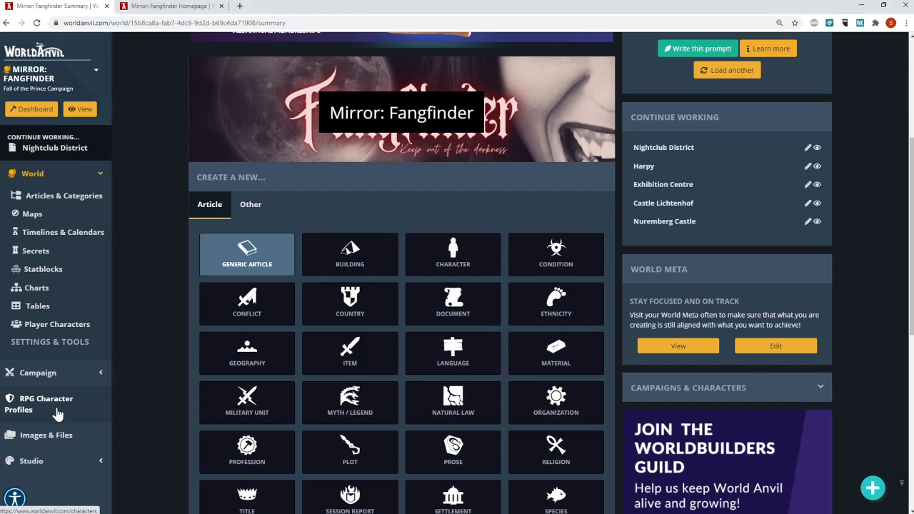
click(58, 415)
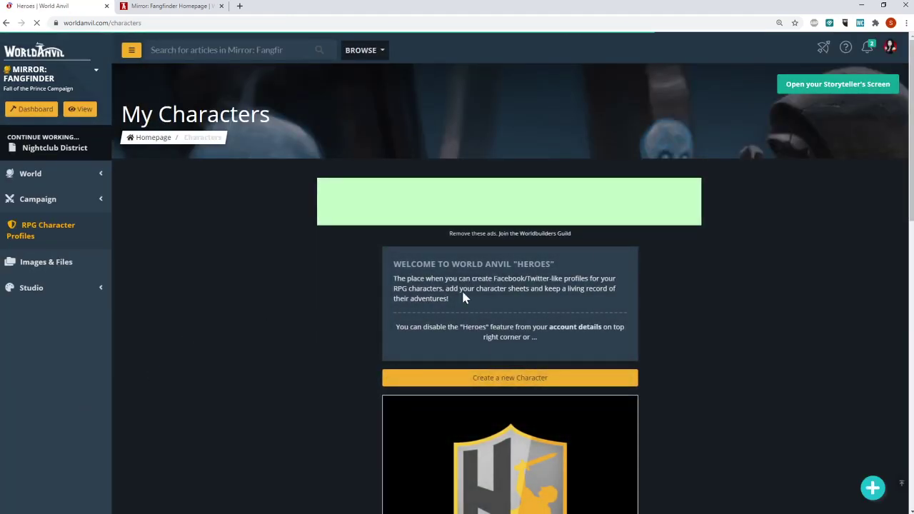
click(889, 50)
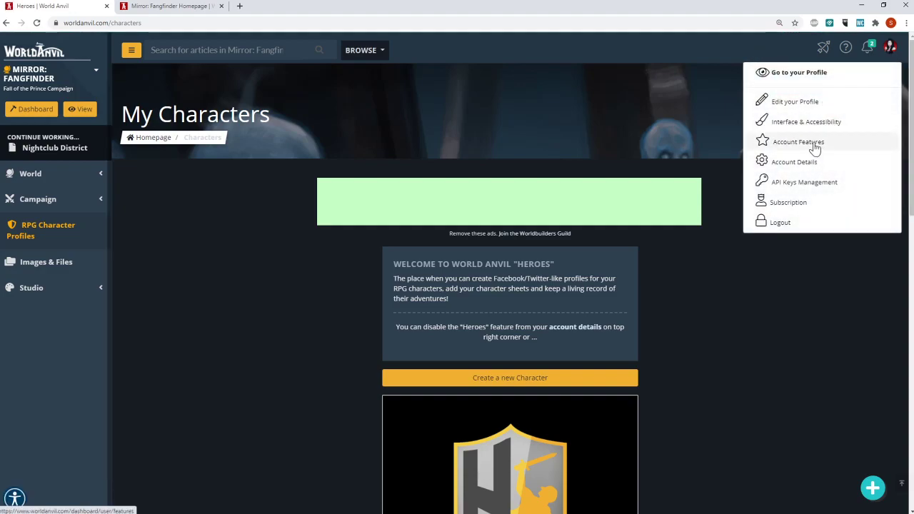
click(811, 143)
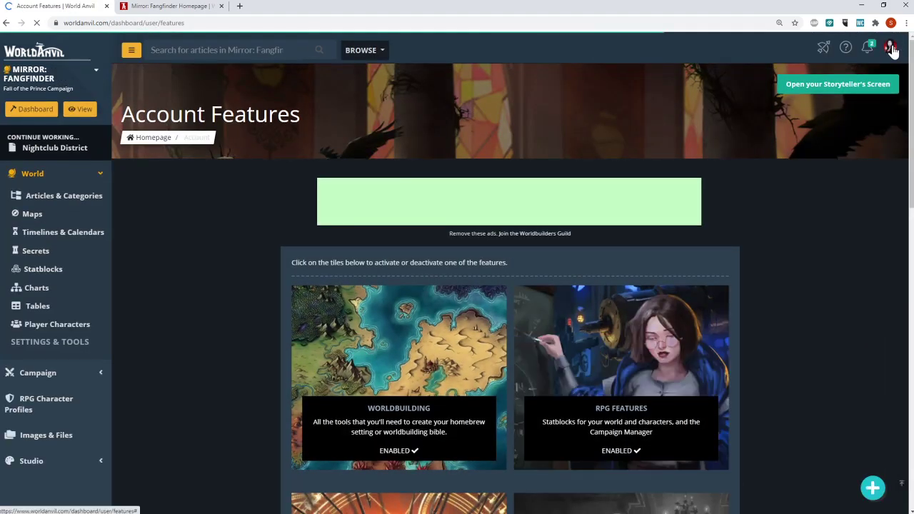
scroll(759, 281, down, 3)
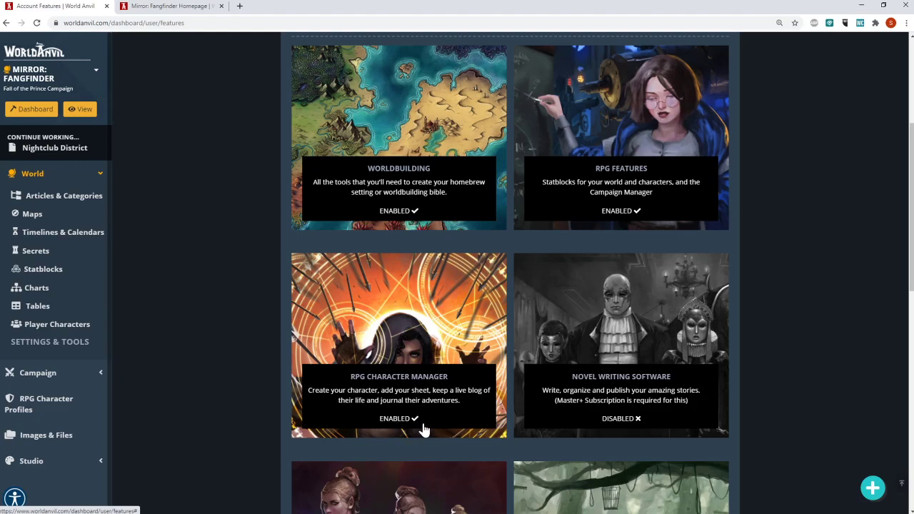
Return to the RPG Character Profiles page and start creating a new character.
click(41, 409)
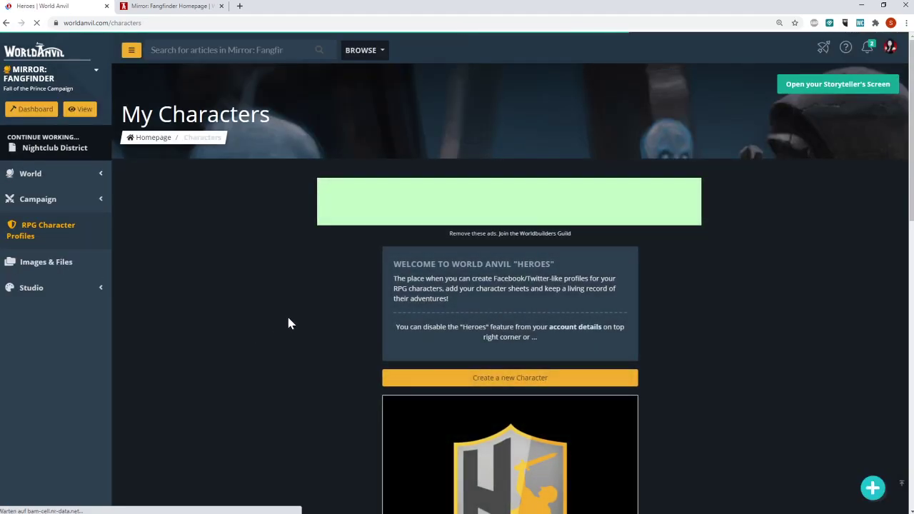
scroll(306, 293, down, 4)
scroll(308, 303, down, 2)
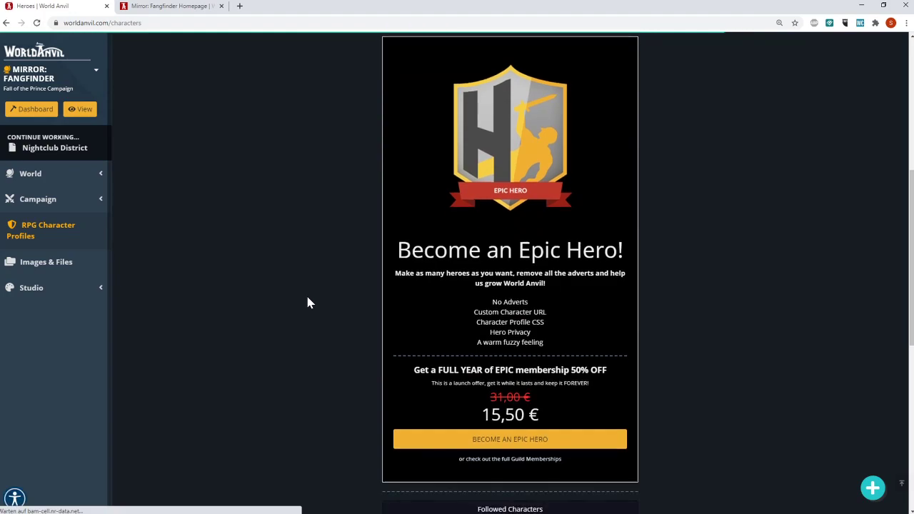
scroll(308, 303, down, 3)
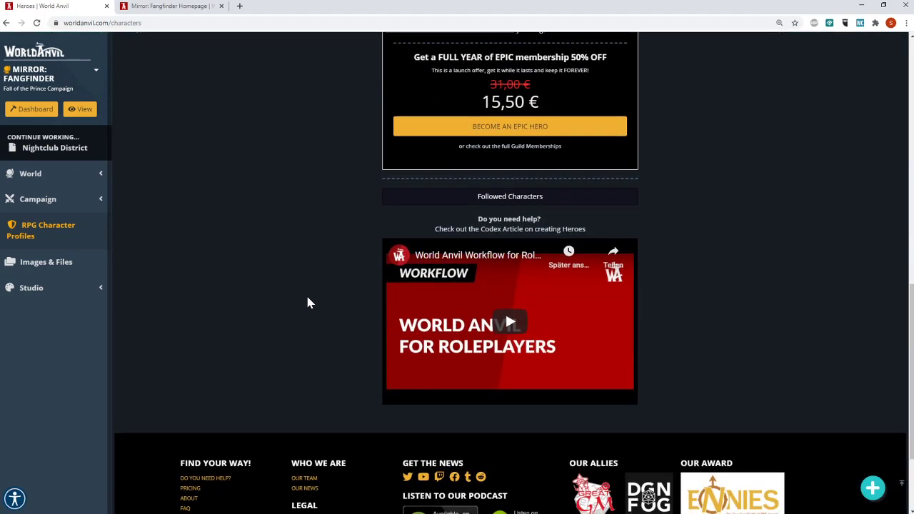
scroll(308, 303, up, 8)
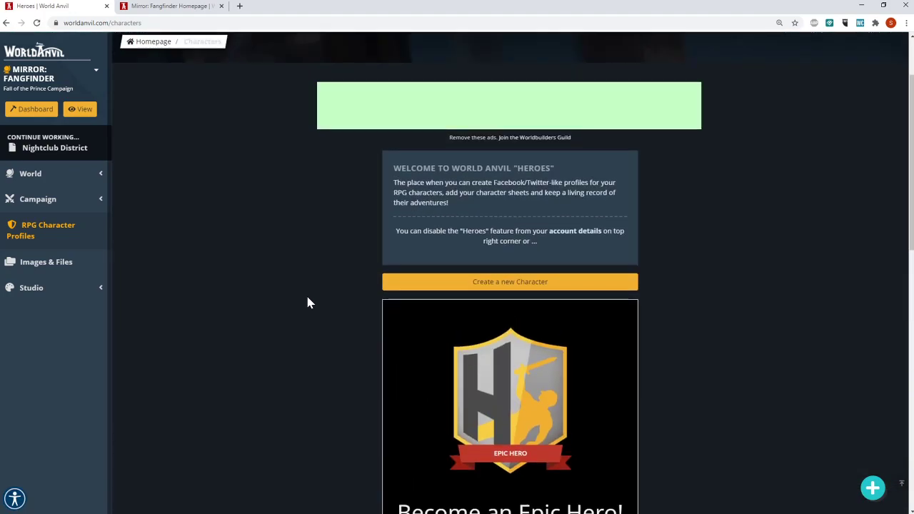
scroll(308, 302, up, 2)
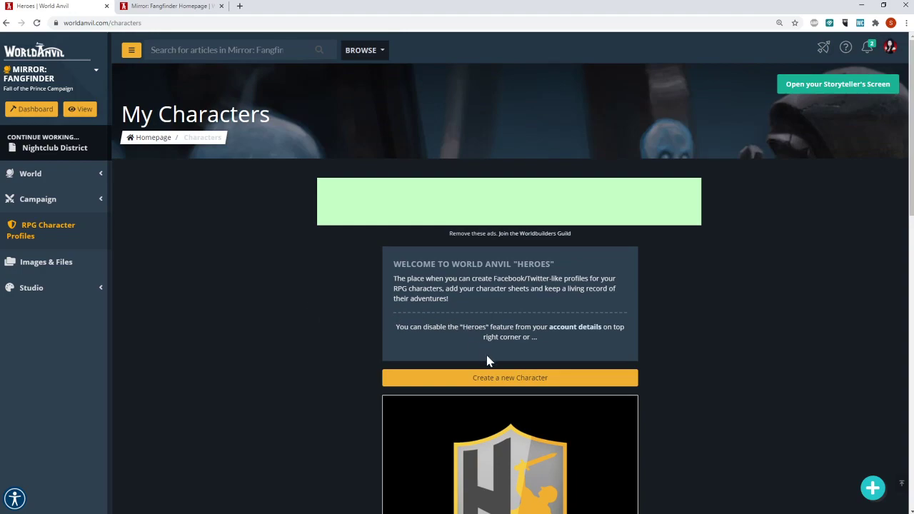
click(537, 379)
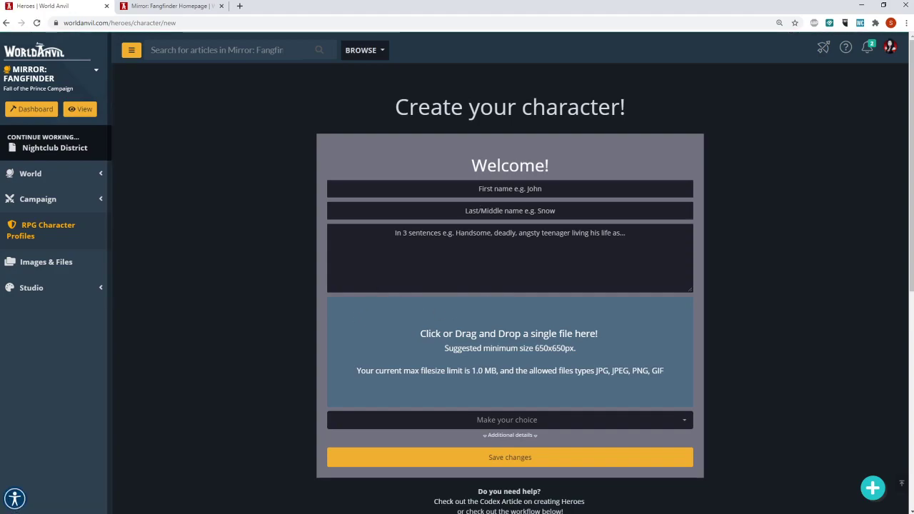
Enter the character's first and last name.
click(512, 188)
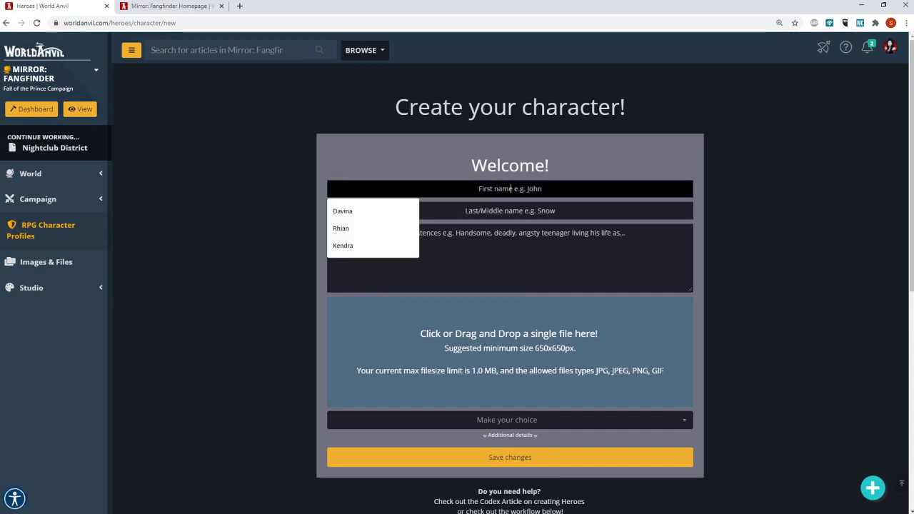
text(Kendraq)
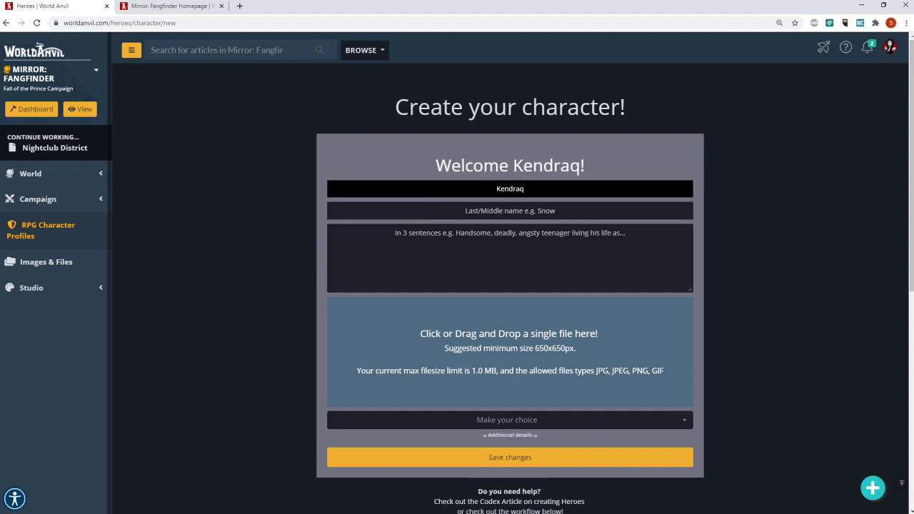
key(BackSpace)
click(510, 211)
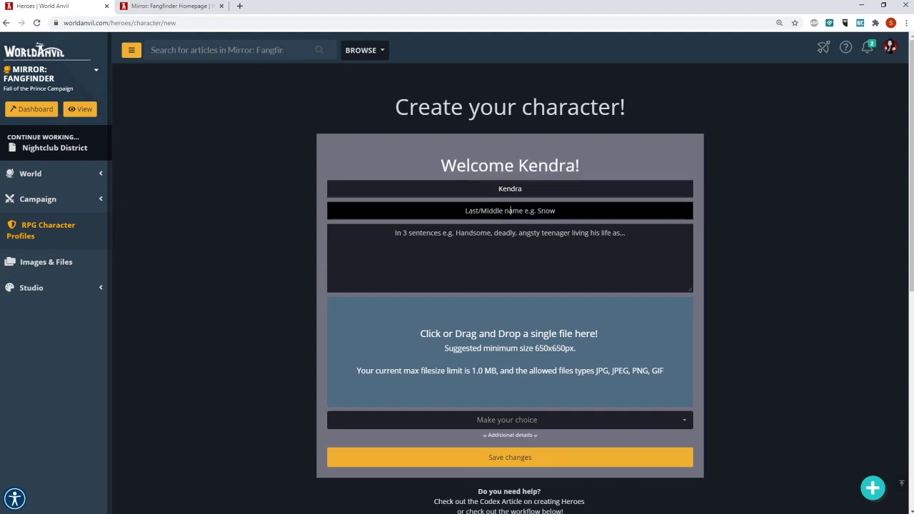
text(Murray)
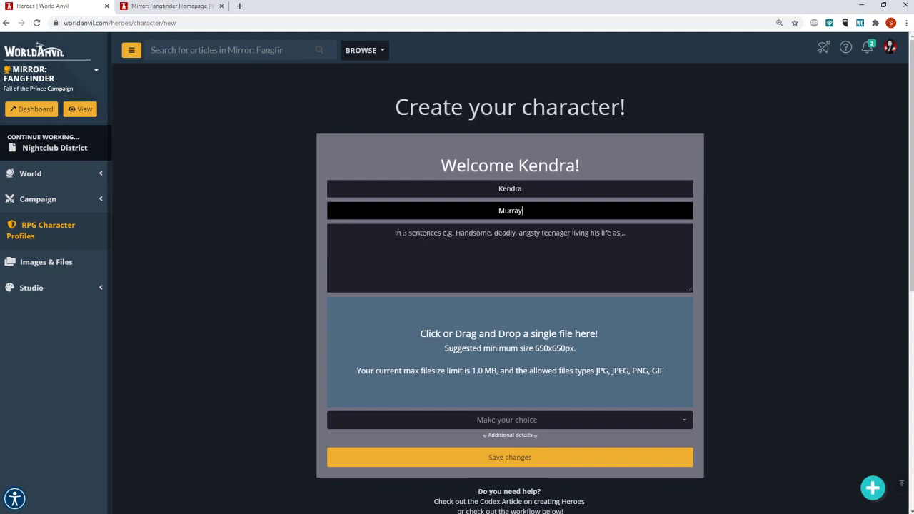
key(Tab)
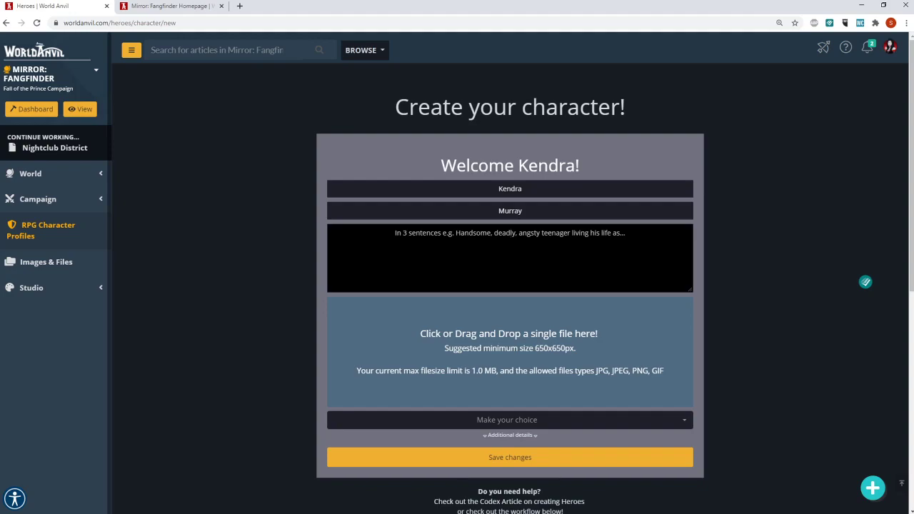
Describe her as a 5th generation Ventrue, Scourge of Varenburg, a blue-eyed blonde in her twenties.
text(Ke)
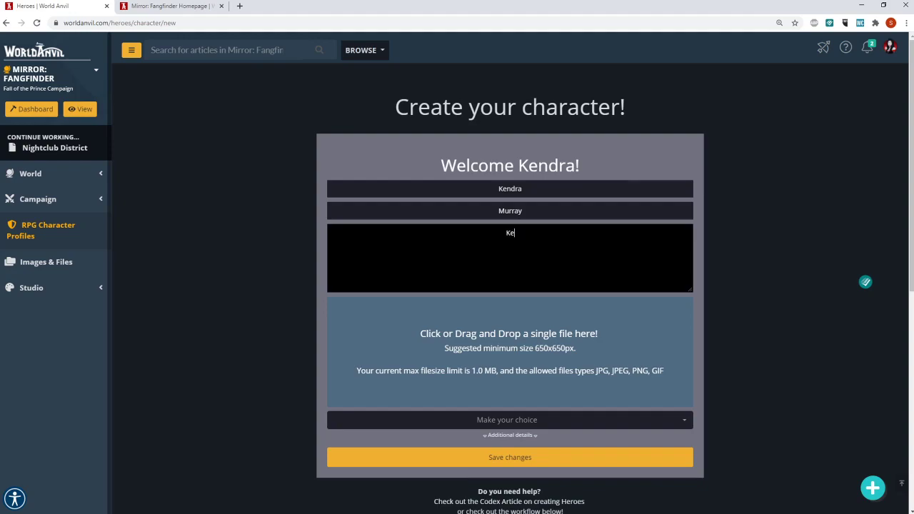
text(ndra is a 5th generation Ventrue and)
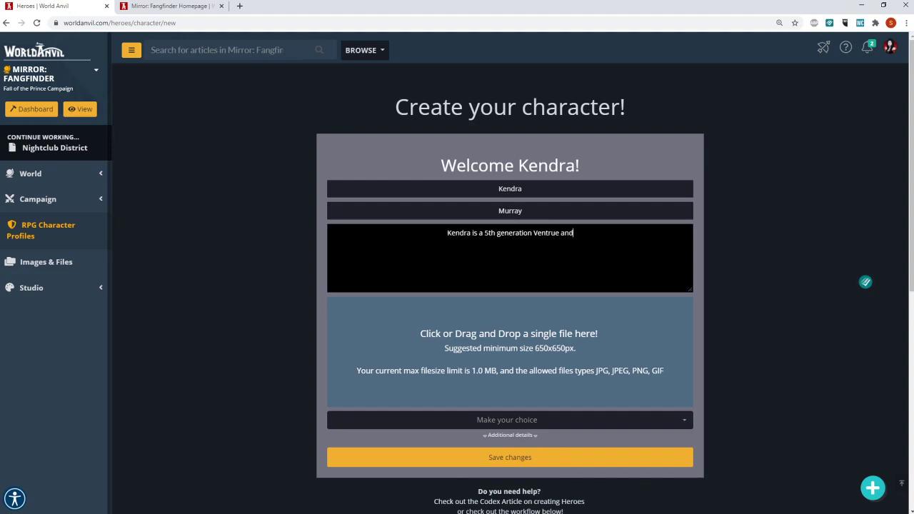
text(the Scour)
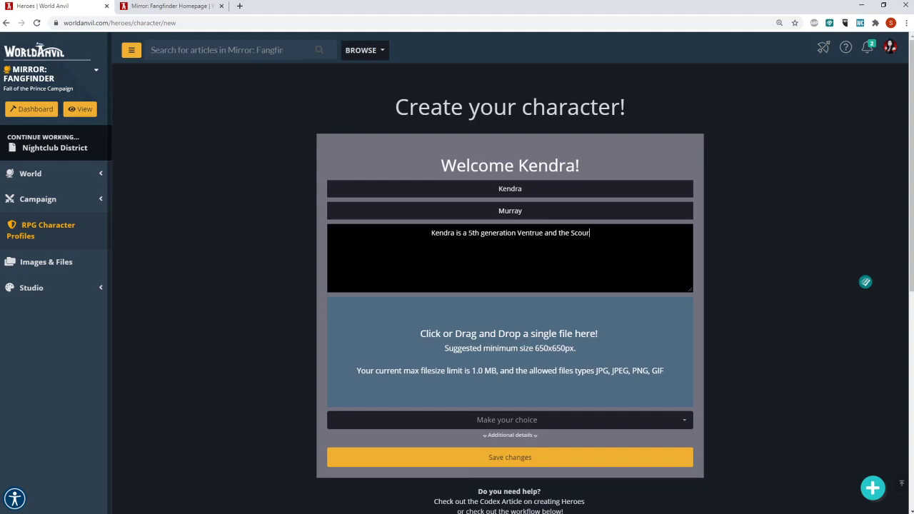
text(ge of Va)
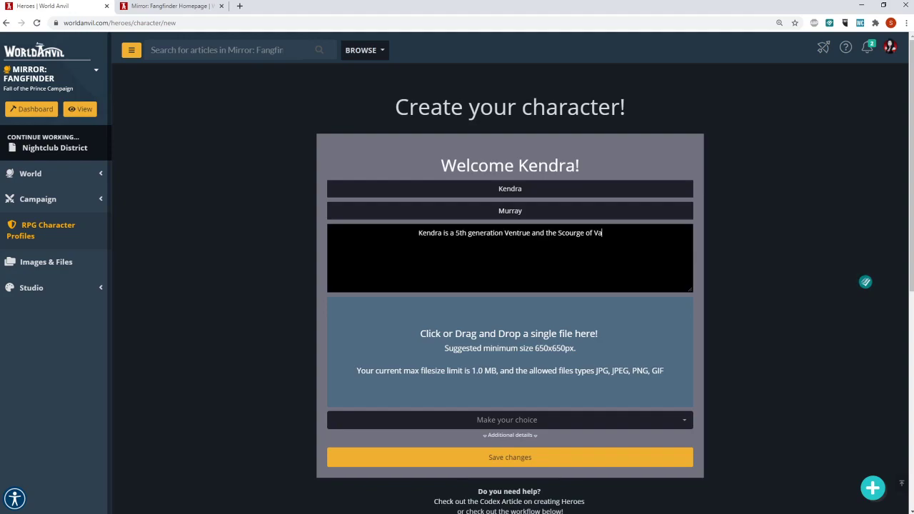
text(renburg. She)
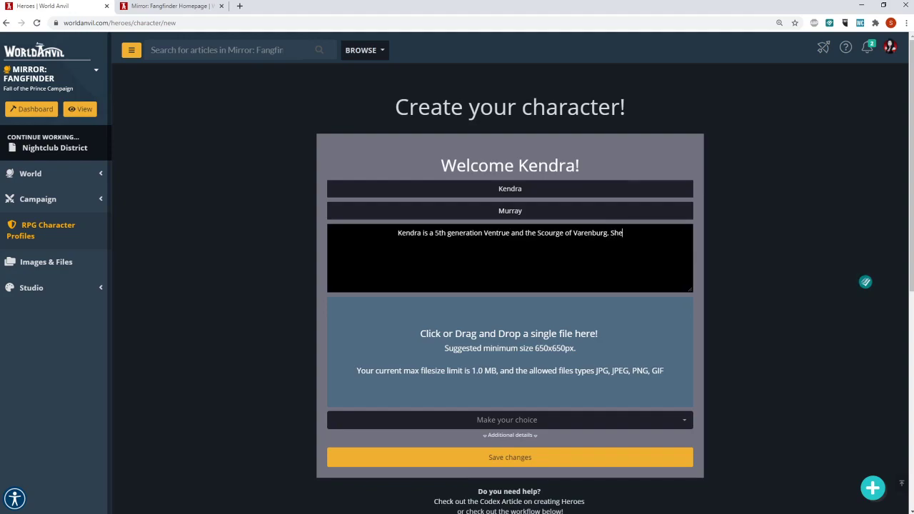
text('s a handso)
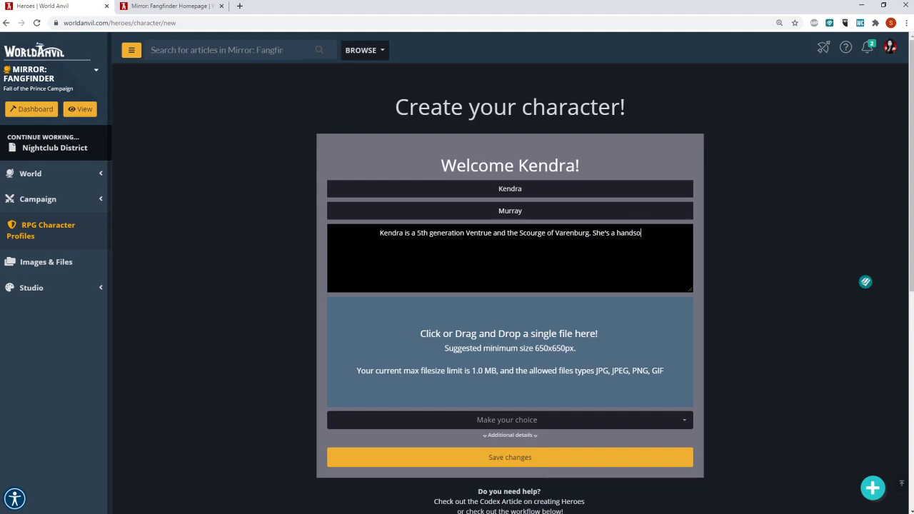
text(me bl)
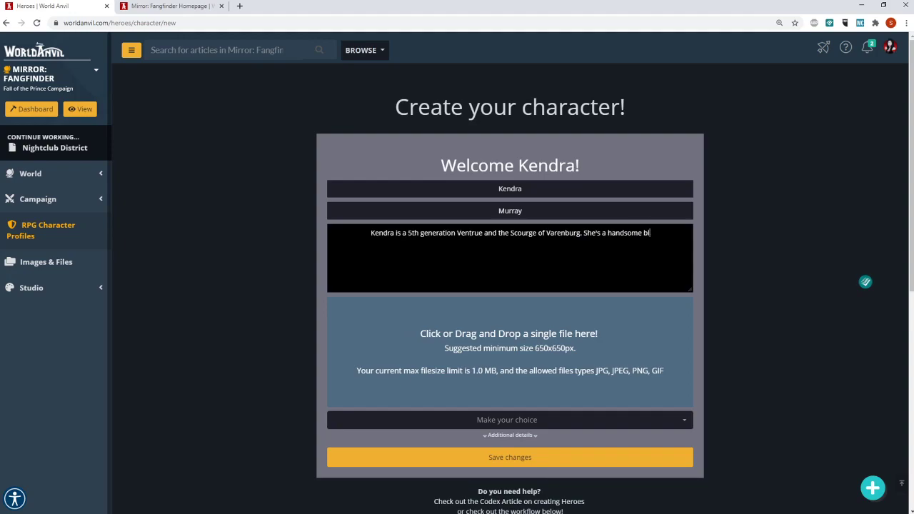
text(onde with p)
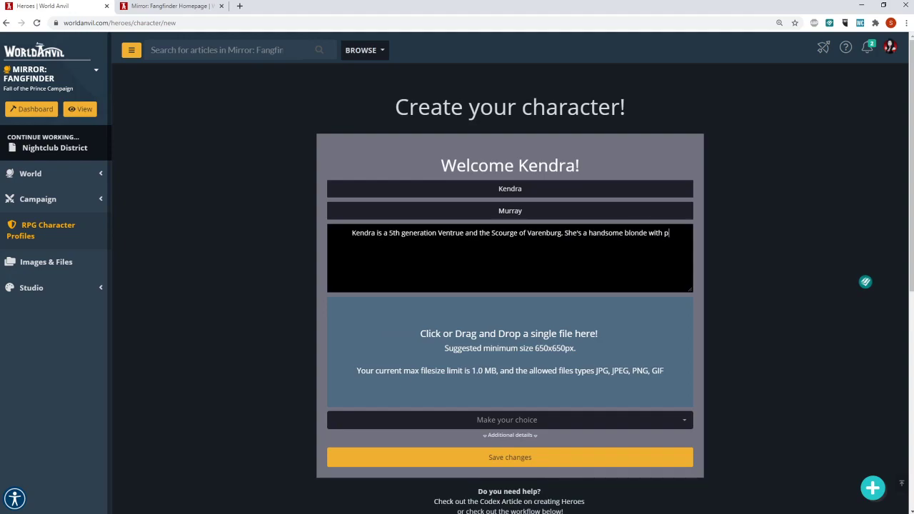
text(iercing blu)
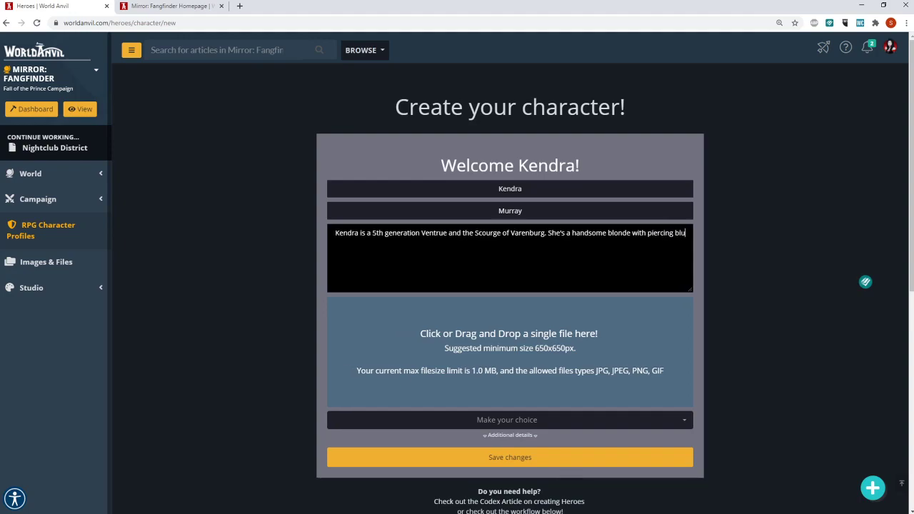
text(e eyes in the)
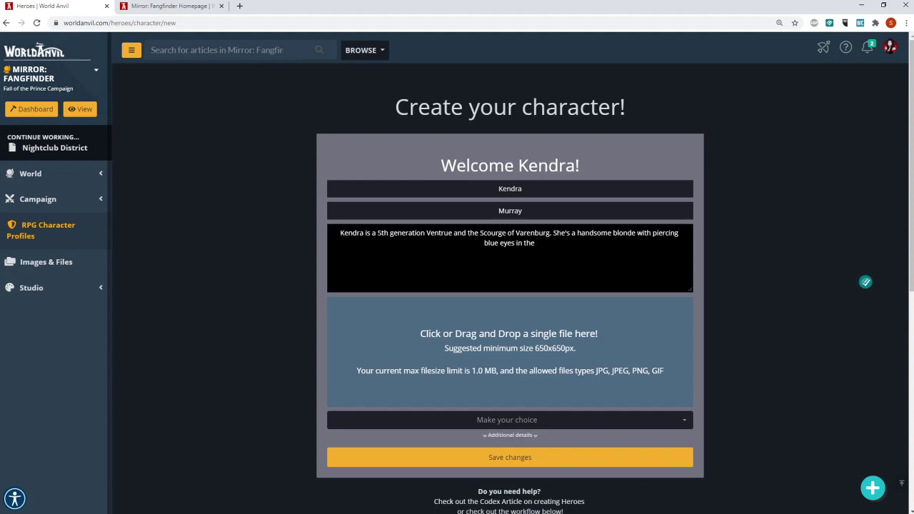
key(BackSpace)
key(BackSpace)
key(BackSpace)
key(BackSpace)
text(her twenties.)
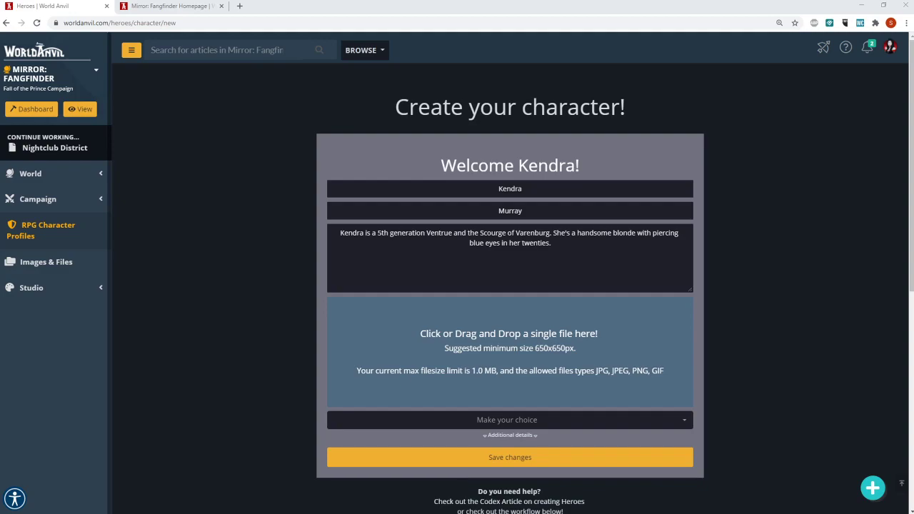
Drag the blonde woman's portrait image onto the 'Click or Drag and Drop' upload zone.
drag(913, 333, 518, 384)
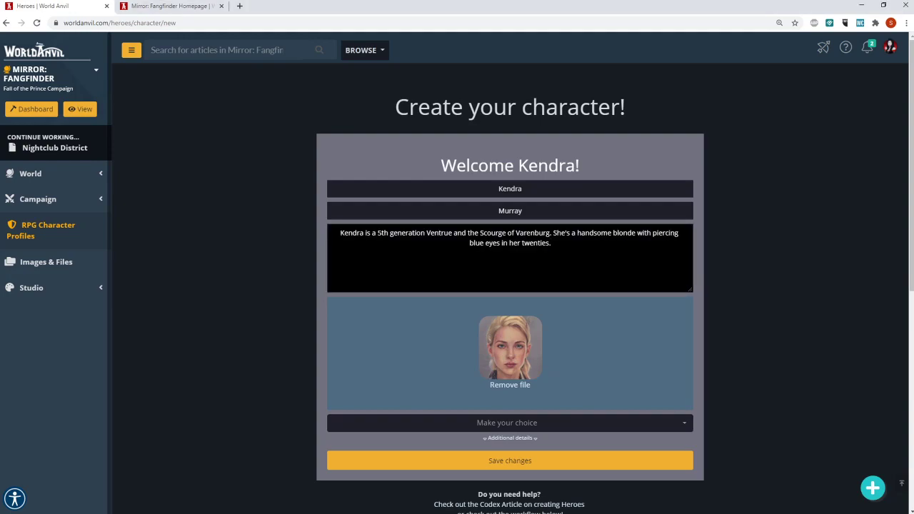
Set the character's game system to Pathfinder 1e.
click(559, 427)
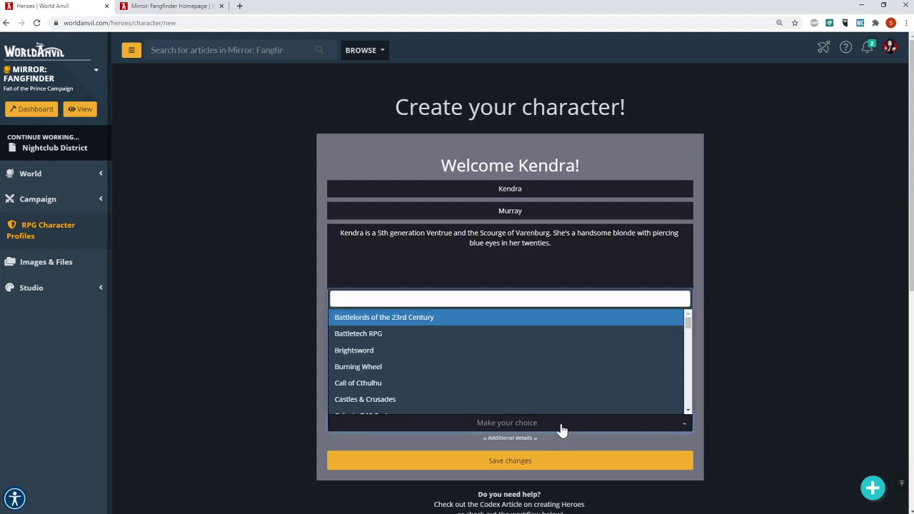
text(P)
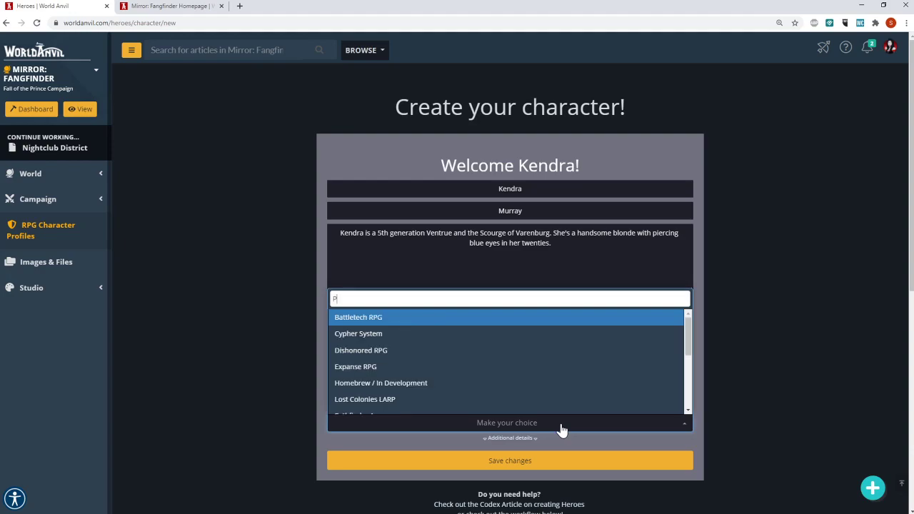
text(ath)
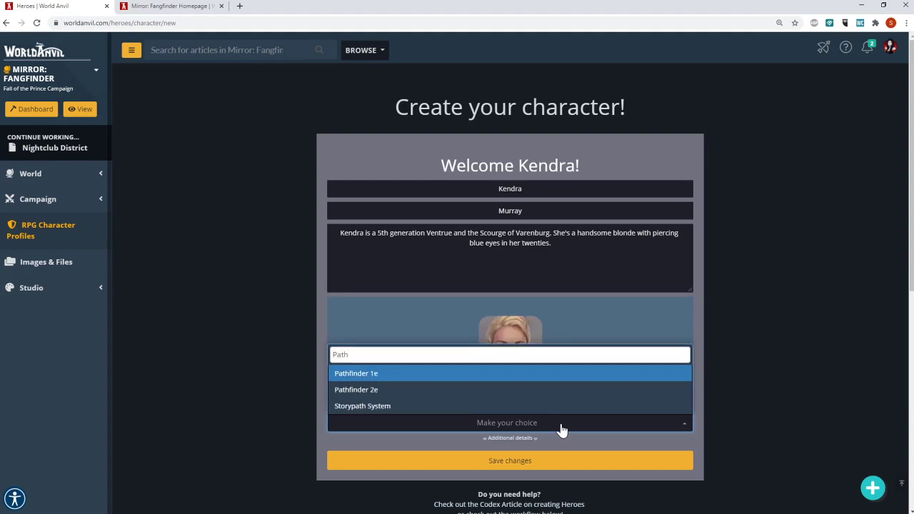
click(529, 374)
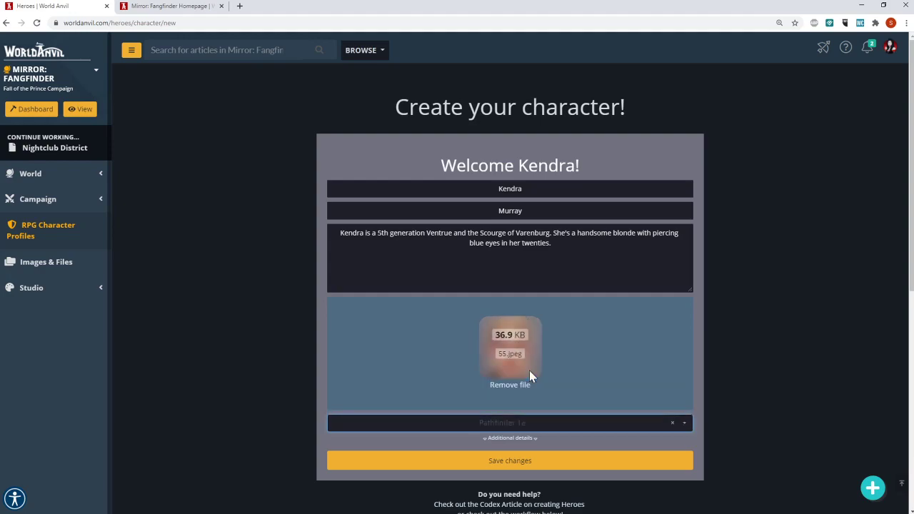
Add the title Scourge and current location Varenburg, then save the character.
click(509, 439)
scroll(353, 434, down, 1)
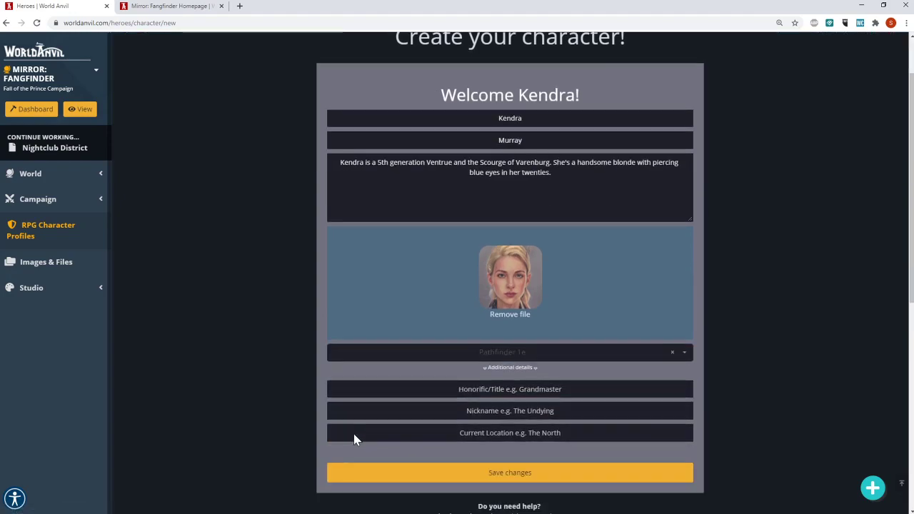
scroll(354, 434, down, 1)
click(507, 316)
text(Scour)
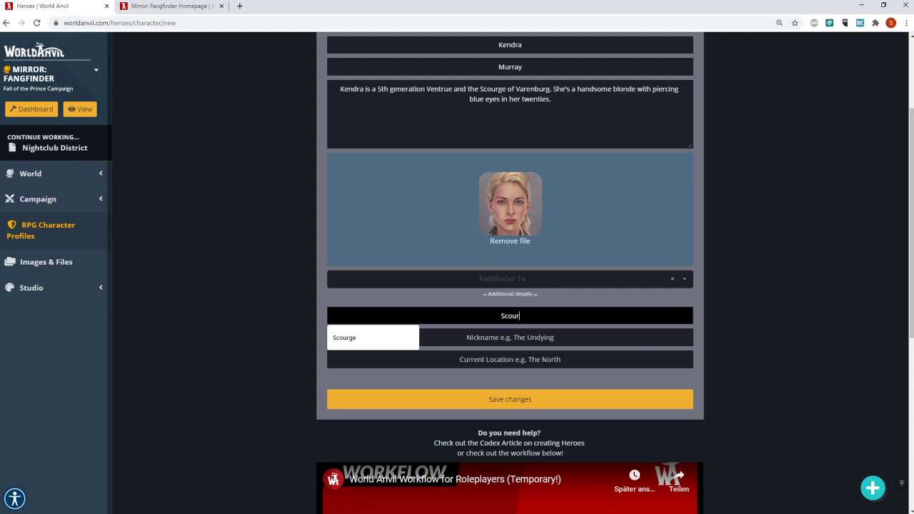
key(Down)
key(Return)
key(Tab)
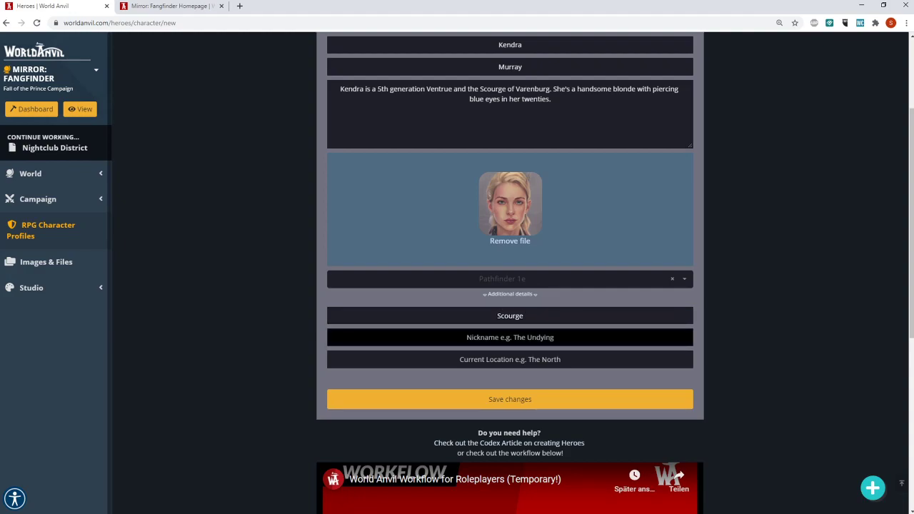
key(Tab)
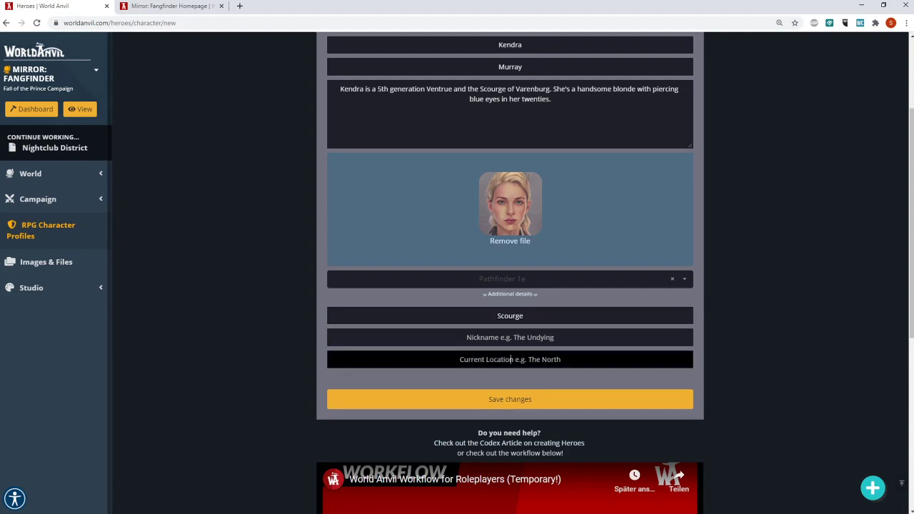
text(Varen)
key(Down)
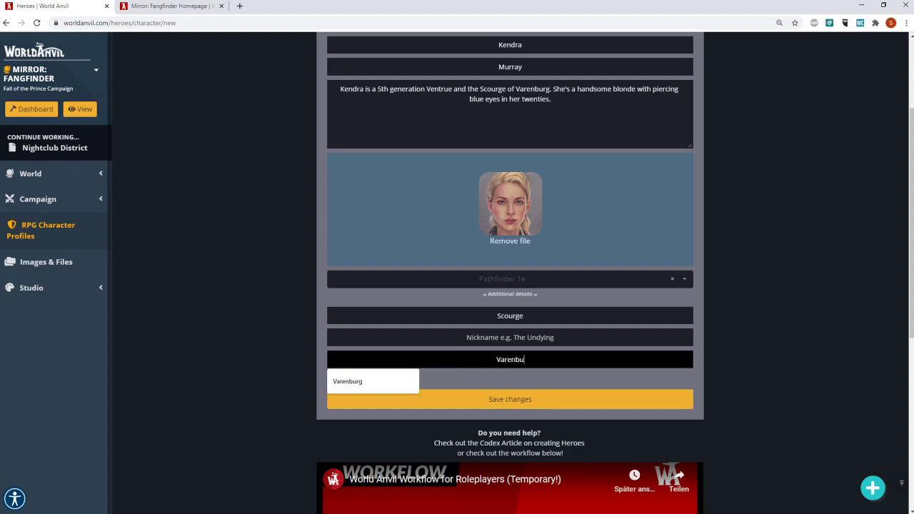
key(Return)
click(474, 408)
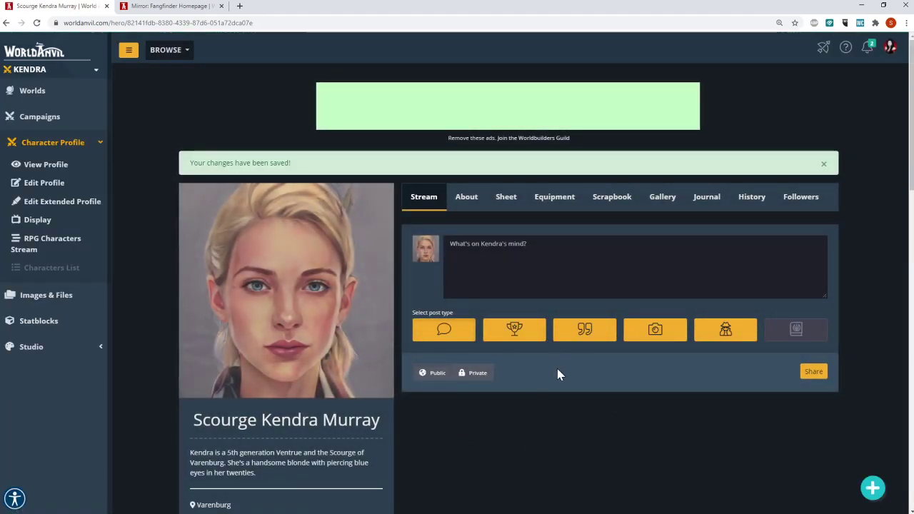
Scroll the saved hero page and click into the 'What's on Kendra's mind?' post box.
scroll(557, 369, down, 2)
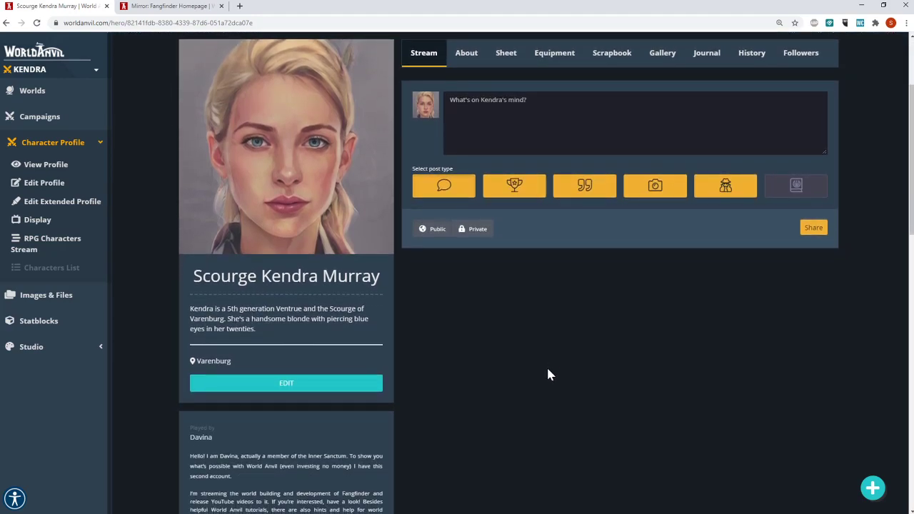
scroll(549, 374, down, 1)
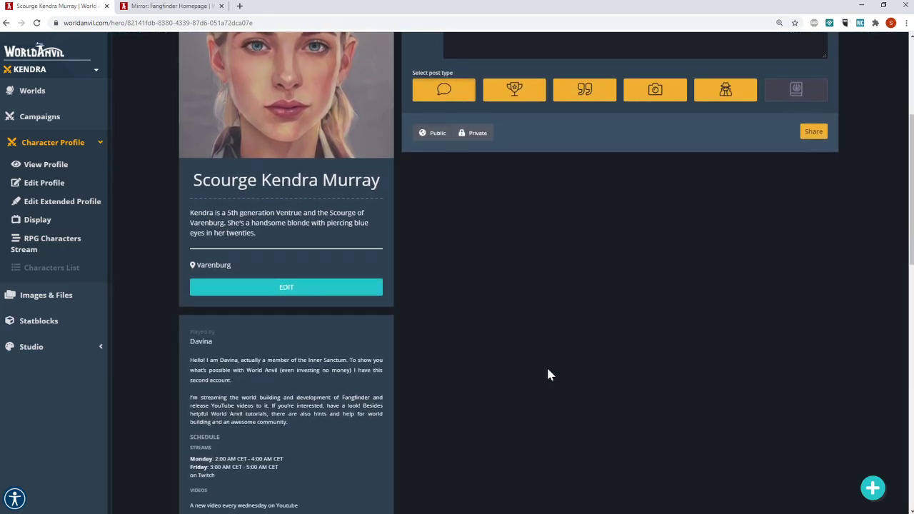
scroll(548, 375, up, 3)
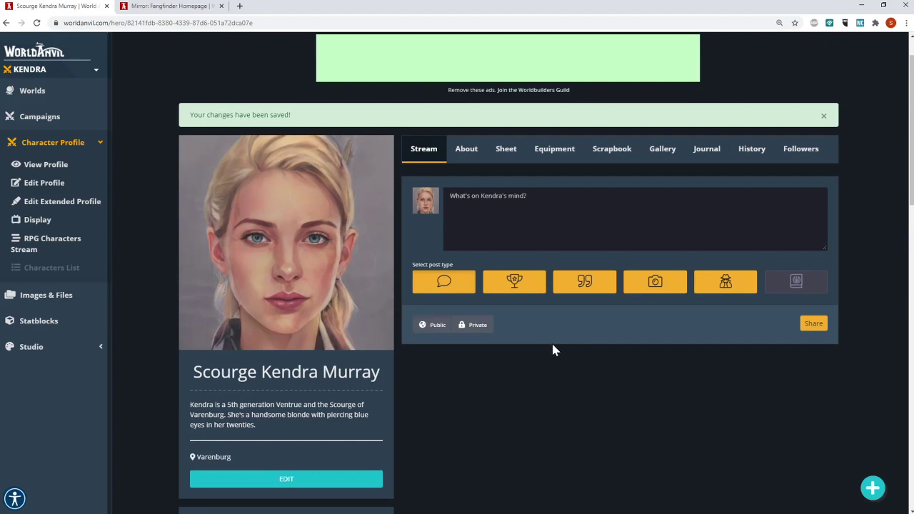
click(512, 235)
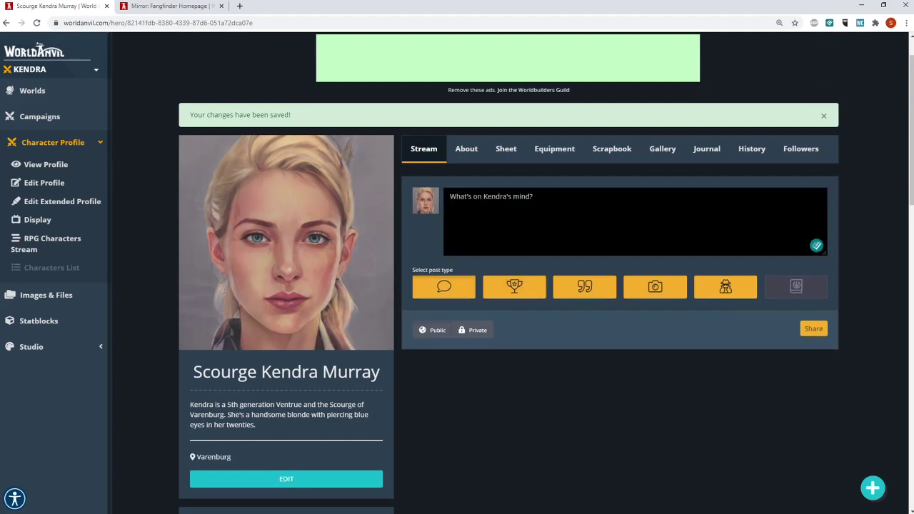
click(512, 300)
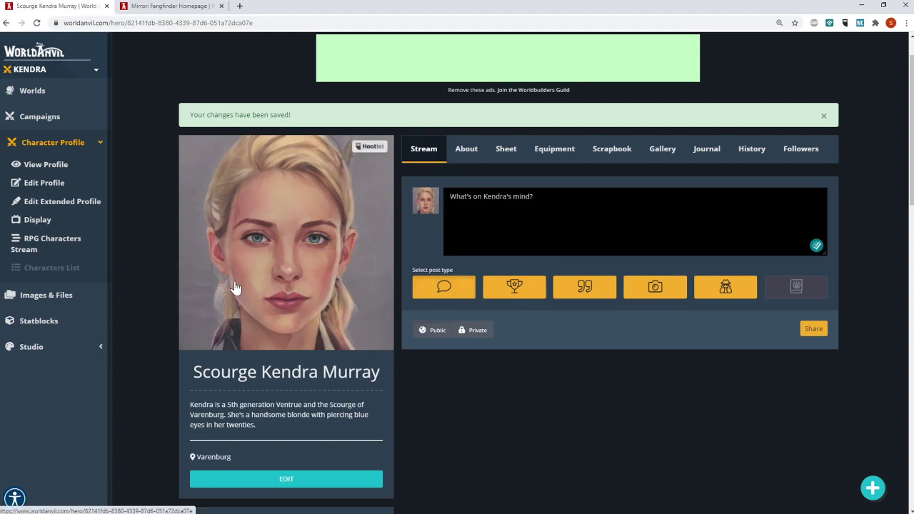
Browse the RPG Characters Stream's global feed, then expand Character Profile in the sidebar.
click(32, 249)
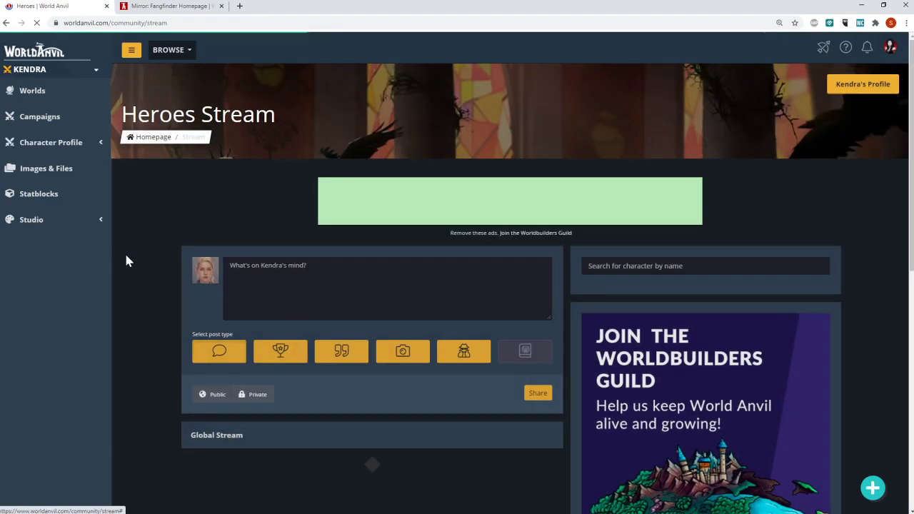
scroll(207, 347, down, 3)
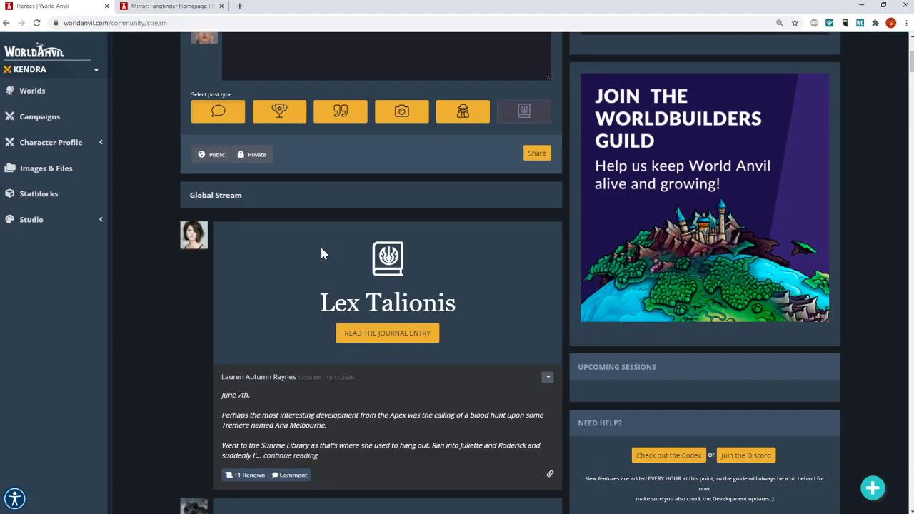
scroll(320, 245, down, 1)
scroll(324, 355, down, 2)
scroll(320, 321, up, 2)
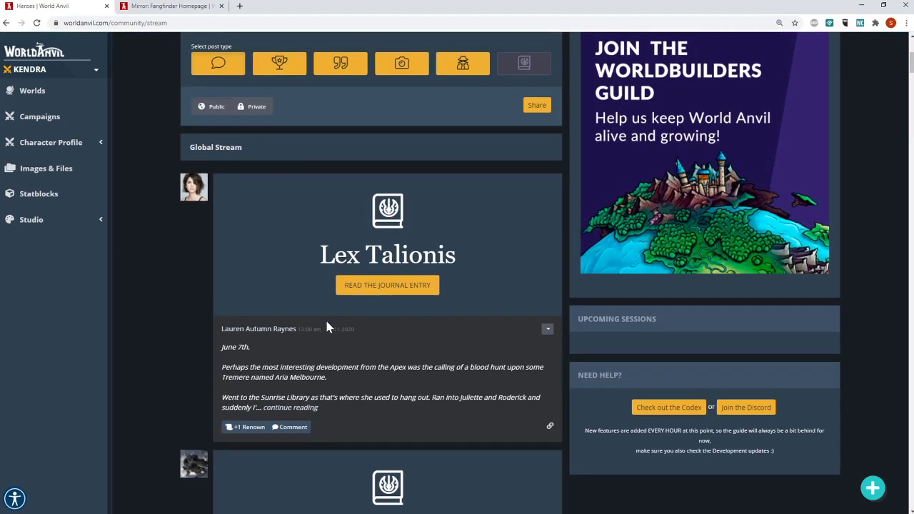
scroll(327, 318, down, 6)
scroll(327, 316, up, 9)
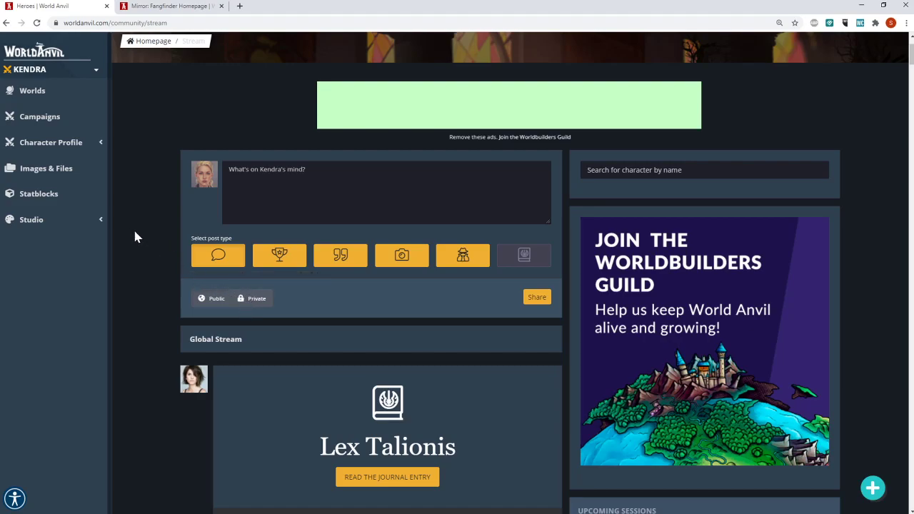
click(51, 150)
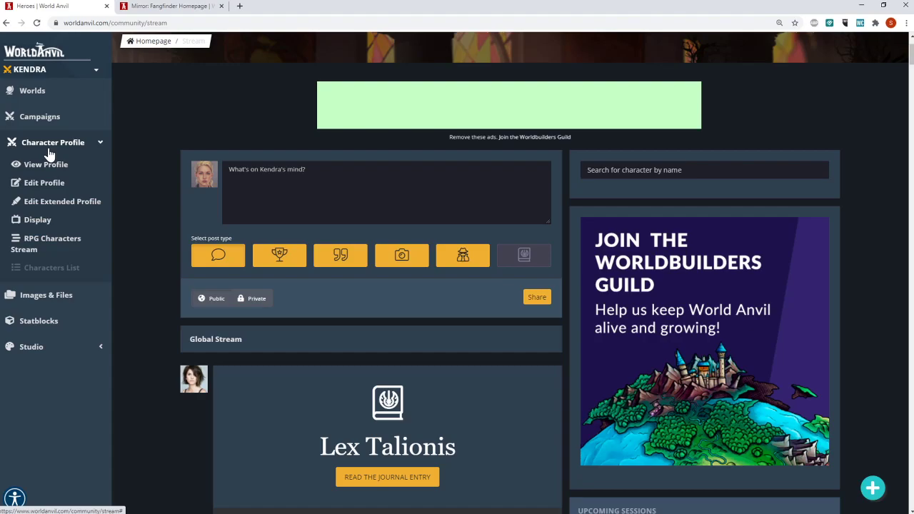
Open the character's profile and view its About section and quick profile.
click(57, 167)
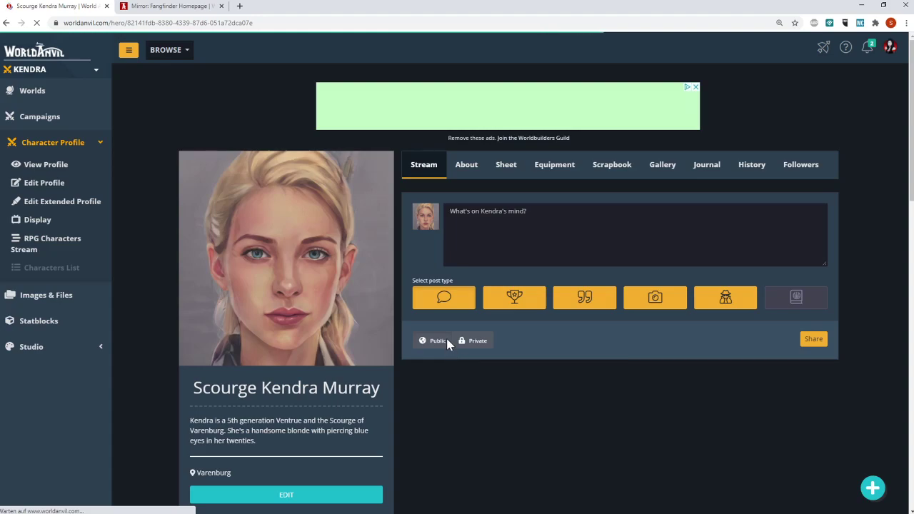
scroll(447, 367, down, 3)
scroll(448, 372, up, 3)
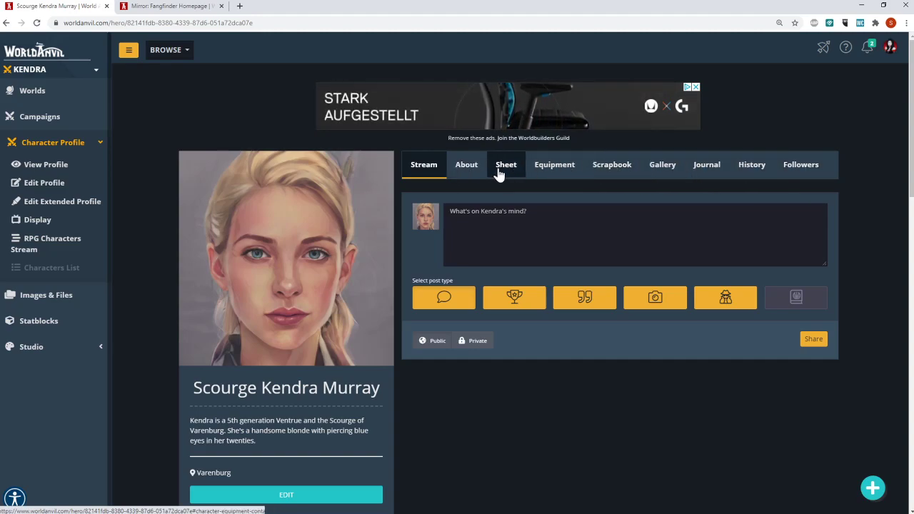
click(471, 173)
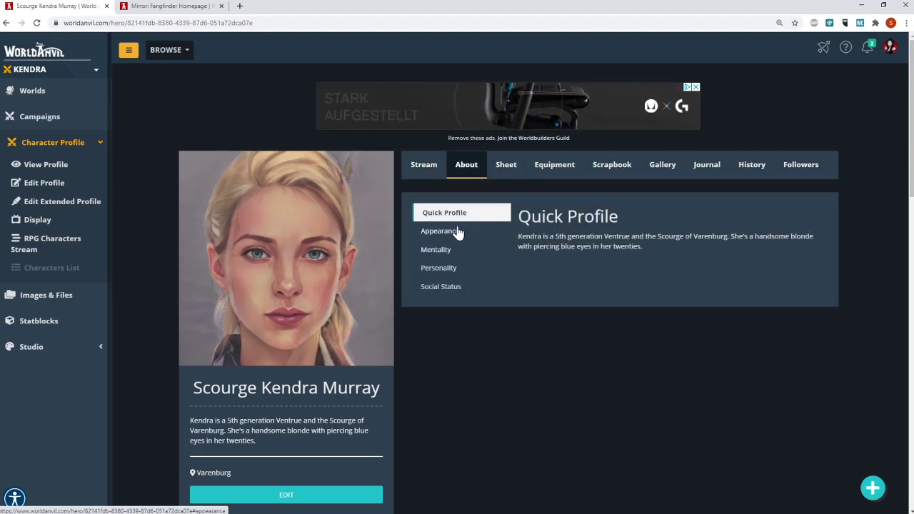
click(456, 232)
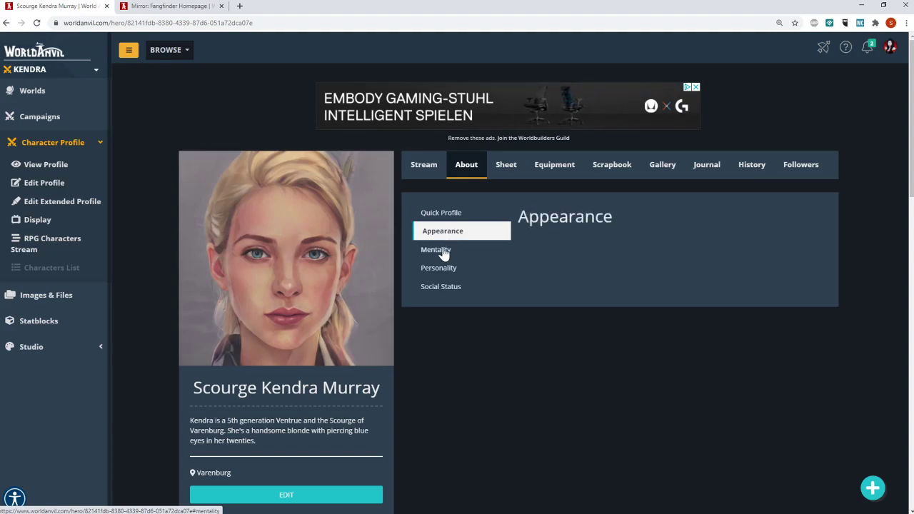
click(457, 214)
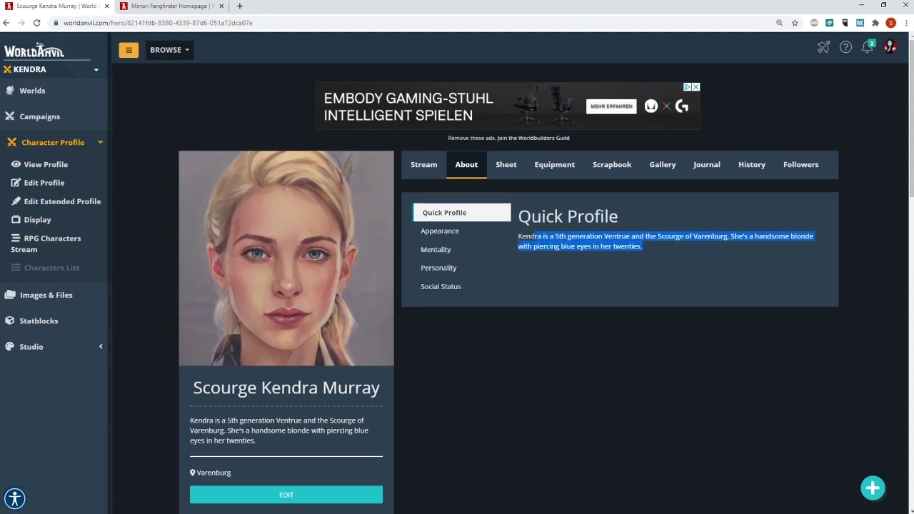
mouse_move(532, 236)
mouse_down()
mouse_move(518, 246)
mouse_move(511, 214)
mouse_move(518, 237)
mouse_up()
Browse the Appearance, Mentality, Personality and Social Status details, then view the Sheet tab.
click(439, 237)
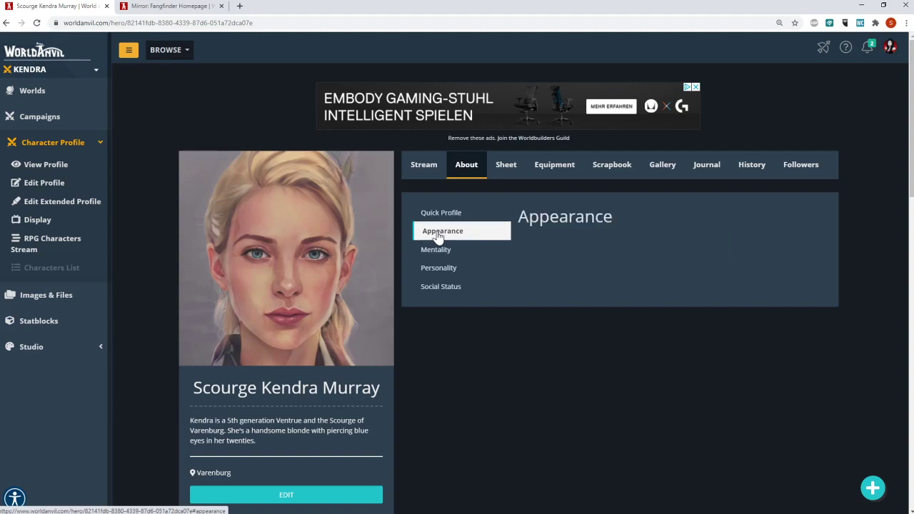
click(448, 255)
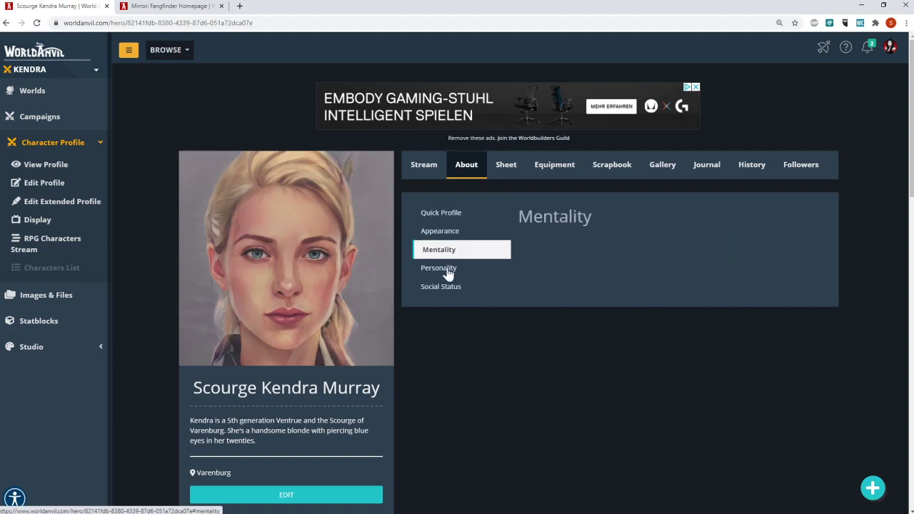
click(447, 271)
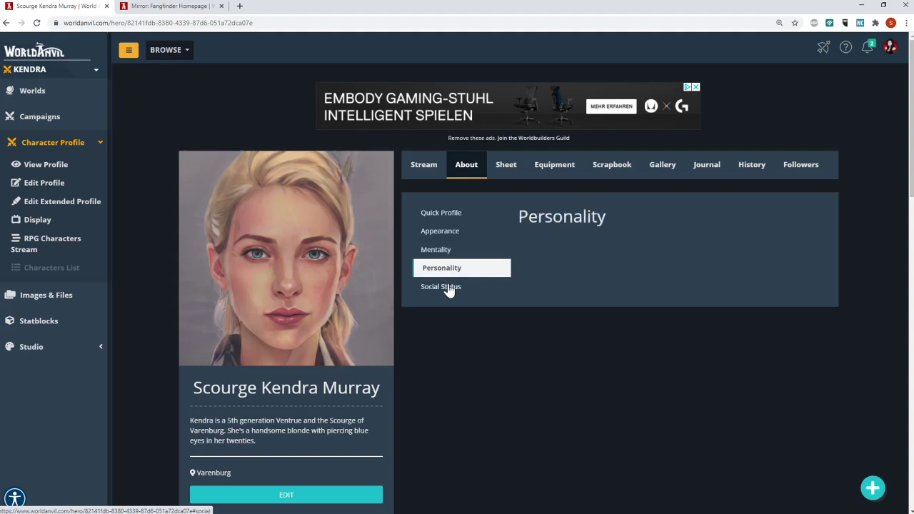
click(448, 289)
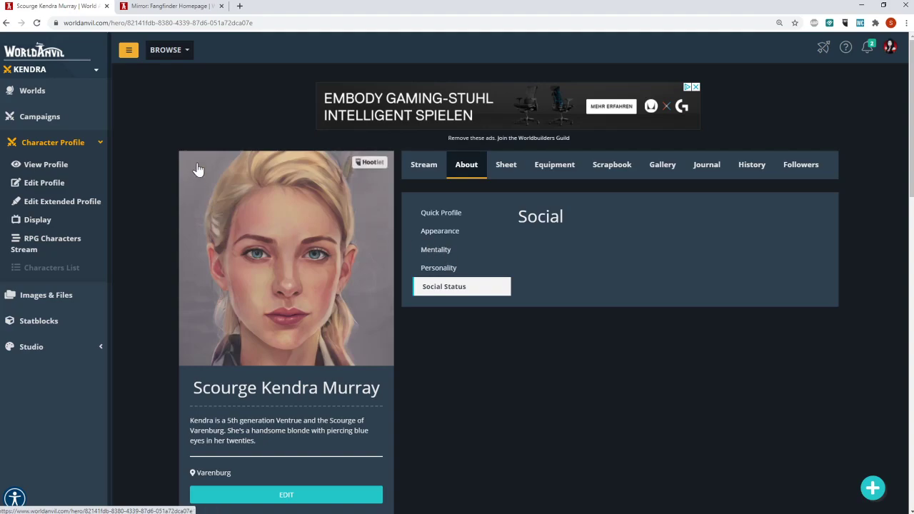
click(506, 167)
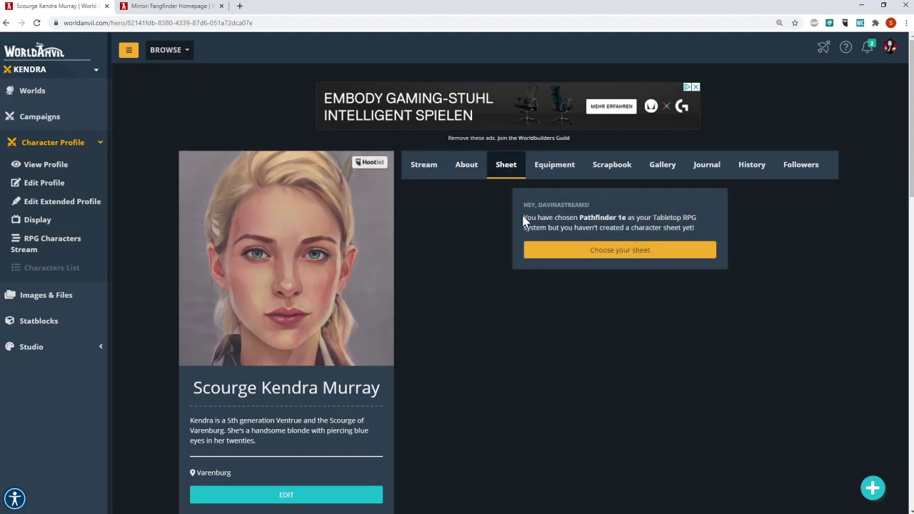
click(682, 245)
Open the Equipment tab and name a new item Ares Predator.
click(555, 172)
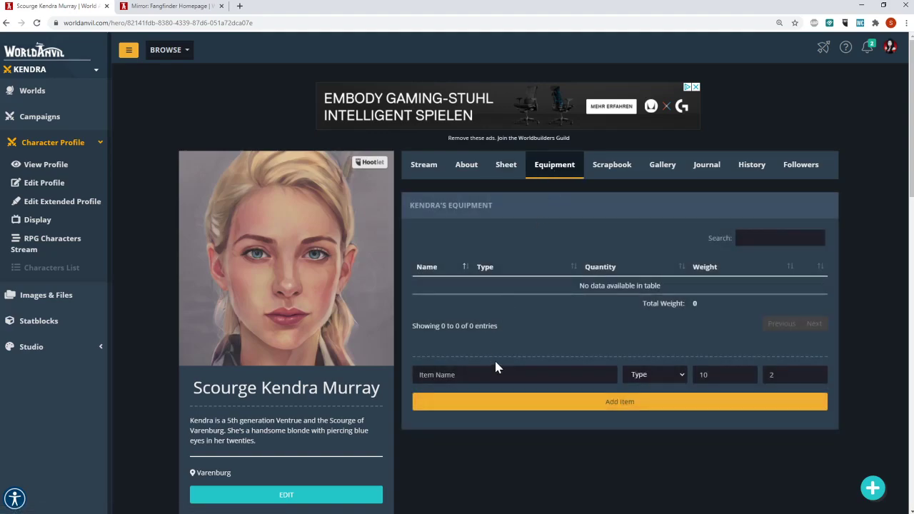
click(498, 368)
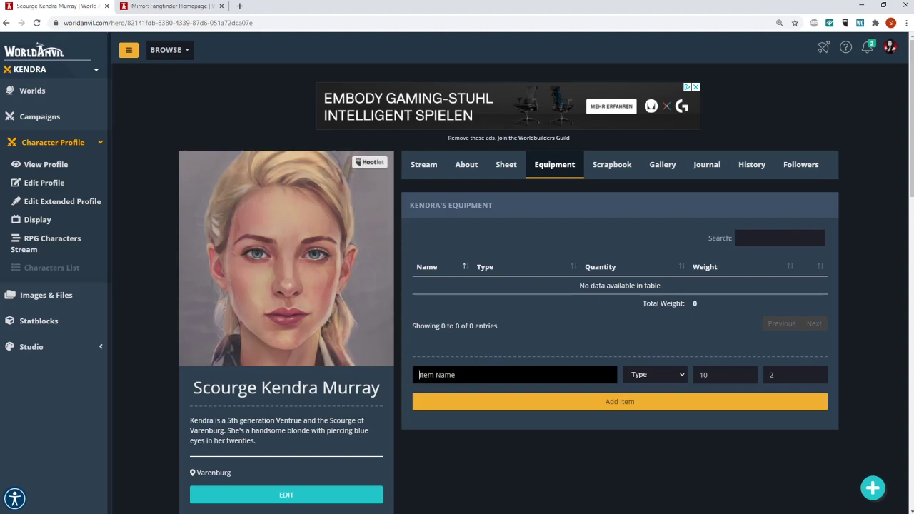
click(658, 375)
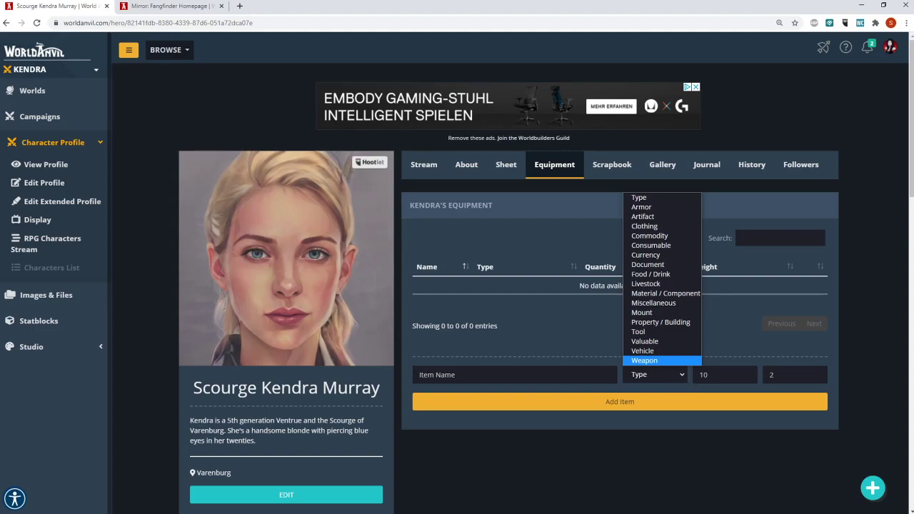
key(Tab)
click(598, 380)
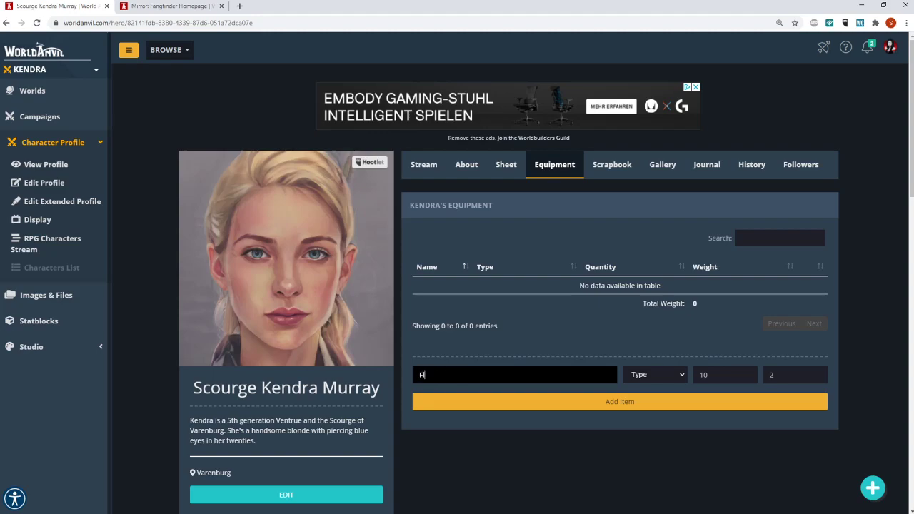
text(Glock)
key(ctrl+a)
text(Ares Predator)
Make the item a Weapon with quantity 1 and weight 2lbs, and add it.
click(673, 382)
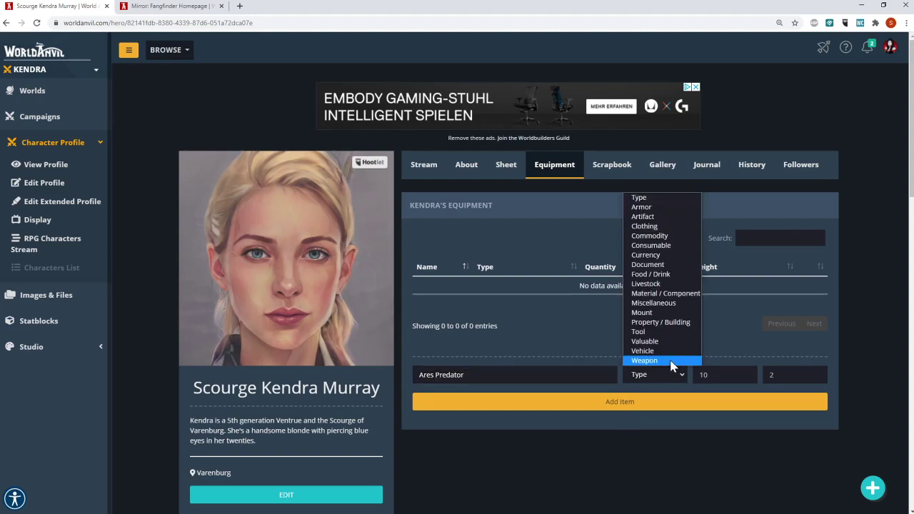
click(671, 360)
click(713, 376)
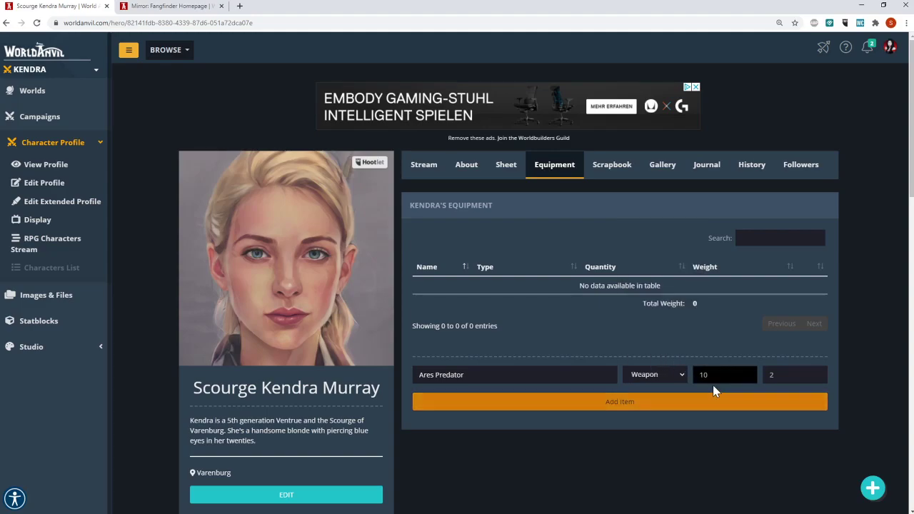
text(4)
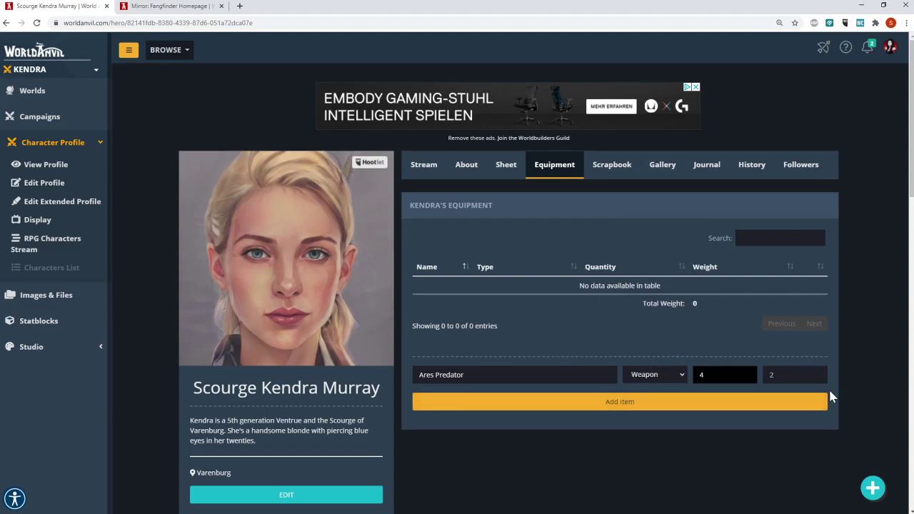
key(BackSpace)
text(1)
key(Tab)
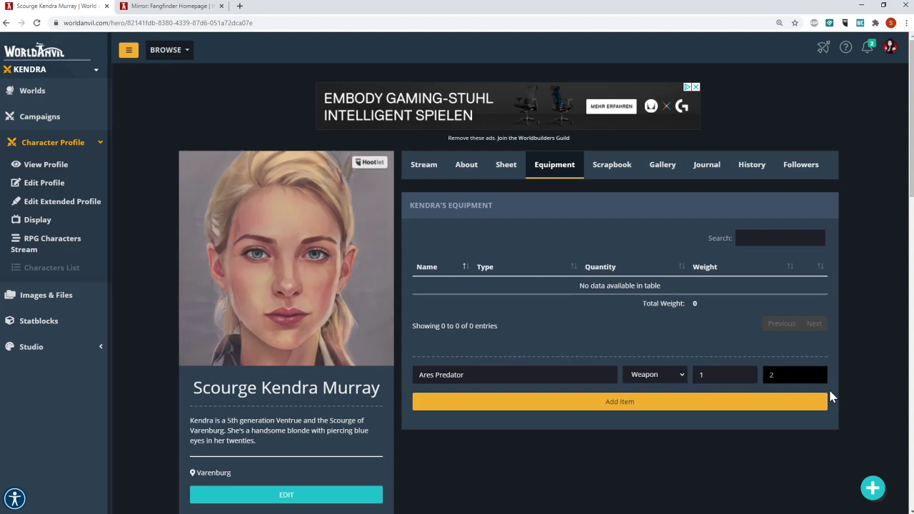
text(2)
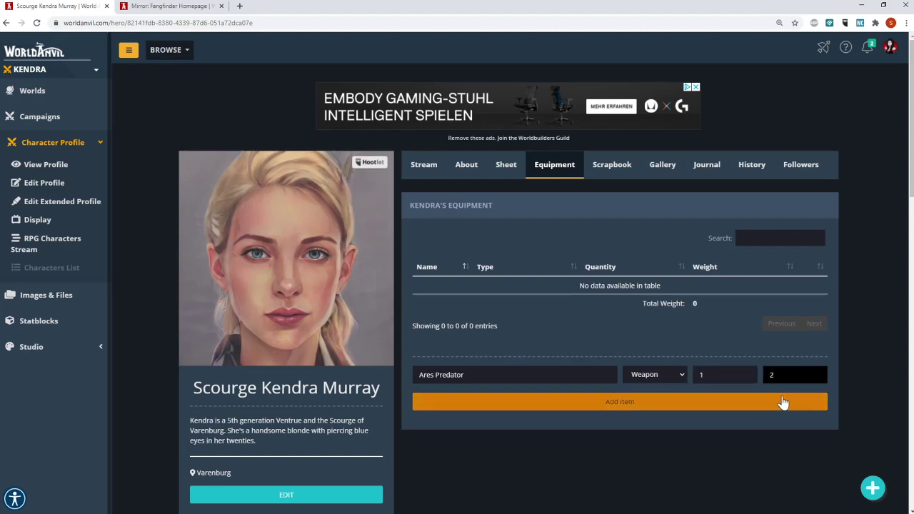
text(lbs)
click(613, 404)
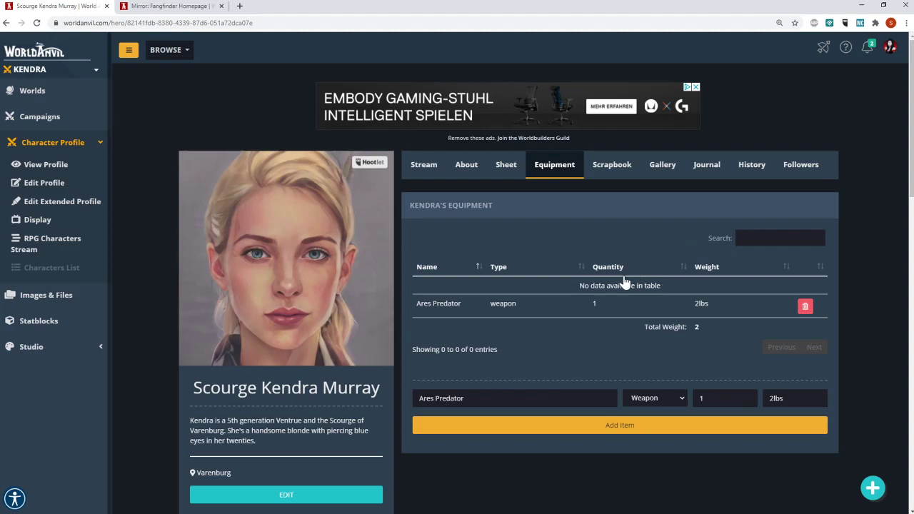
Look through the empty Scrapbook, then open the Gallery tab.
click(602, 170)
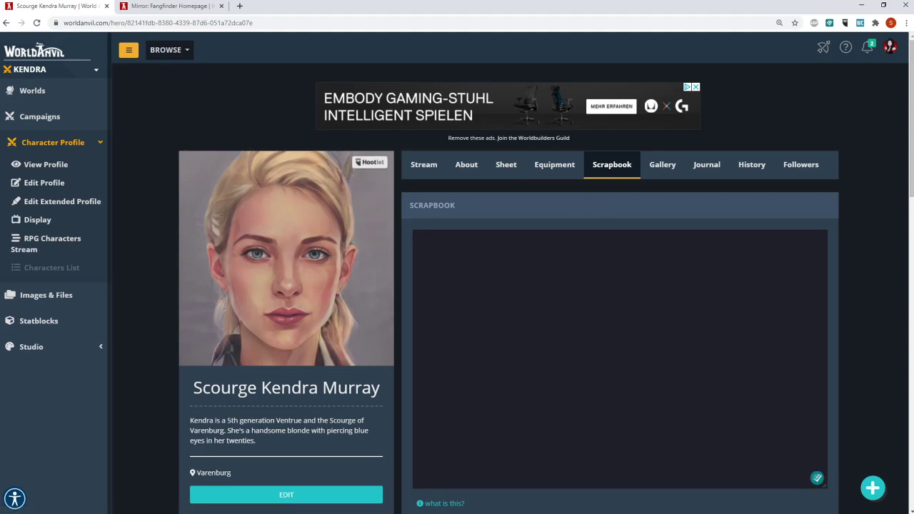
scroll(492, 313, down, 3)
scroll(493, 312, up, 3)
click(663, 168)
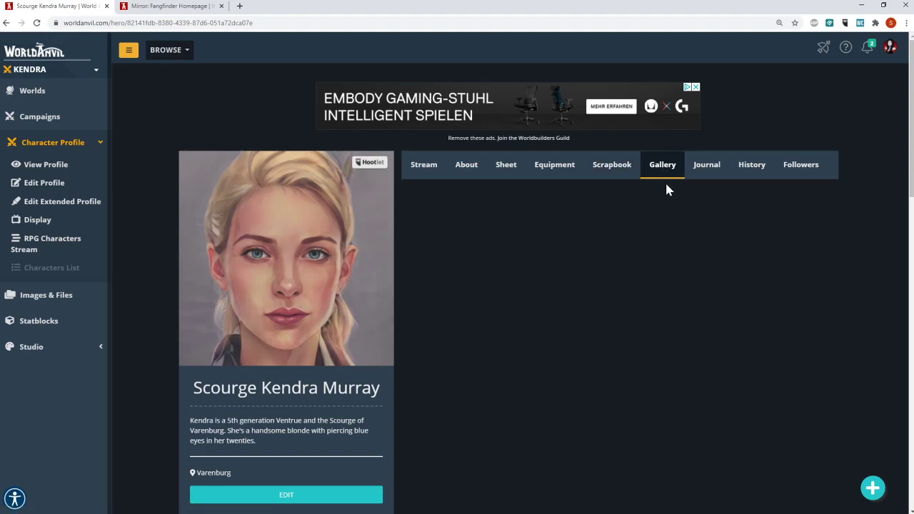
Open the Journal section and start a new journal entry.
click(710, 176)
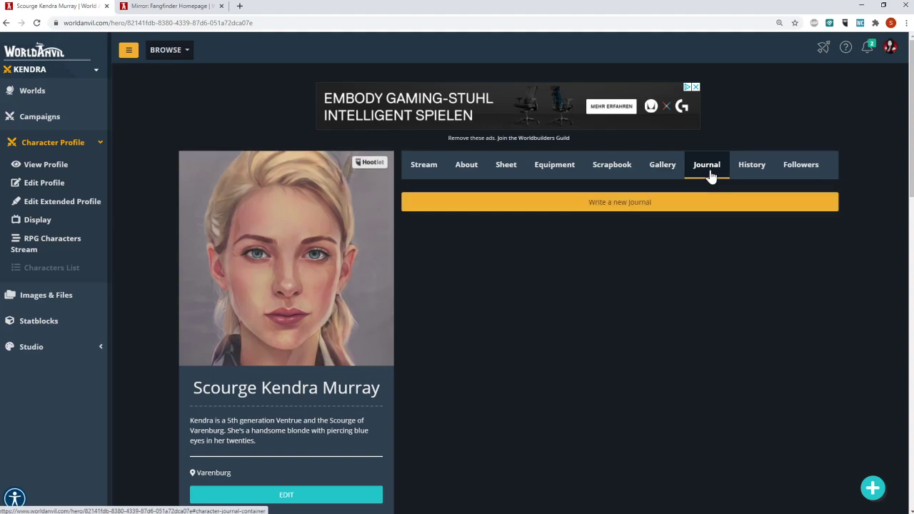
click(582, 207)
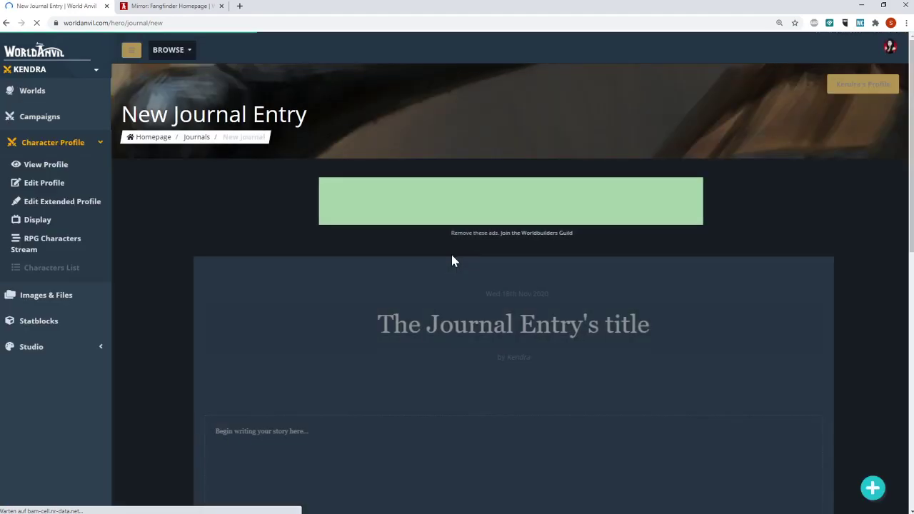
scroll(404, 338, down, 4)
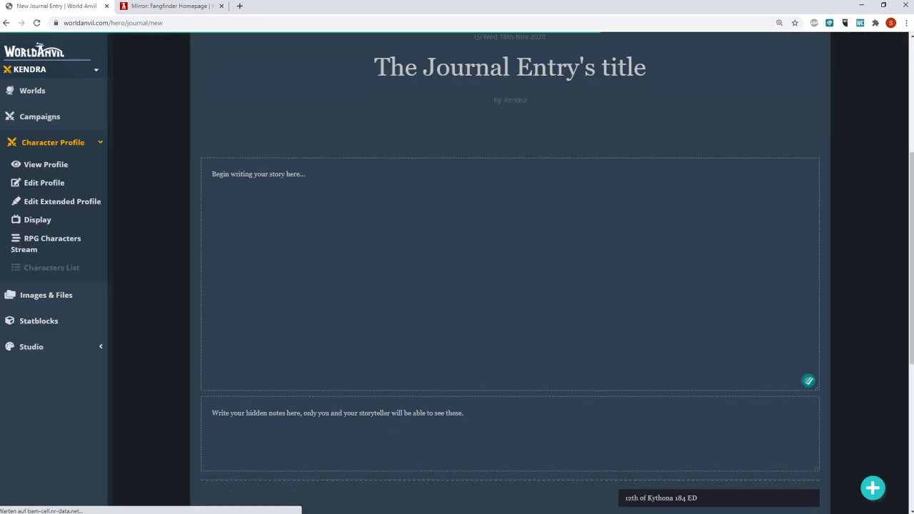
scroll(307, 300, down, 3)
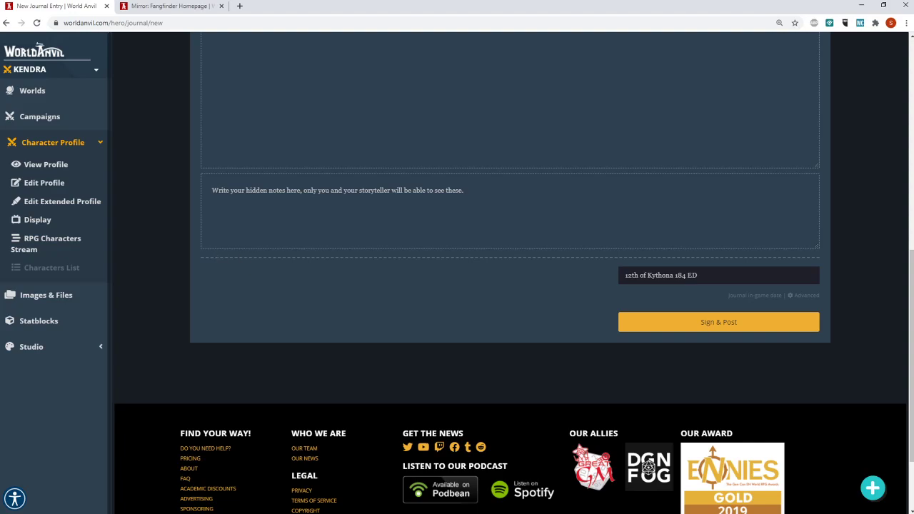
scroll(302, 266, up, 4)
Inspect the title, story and in-game date fields, then go back without posting.
click(302, 270)
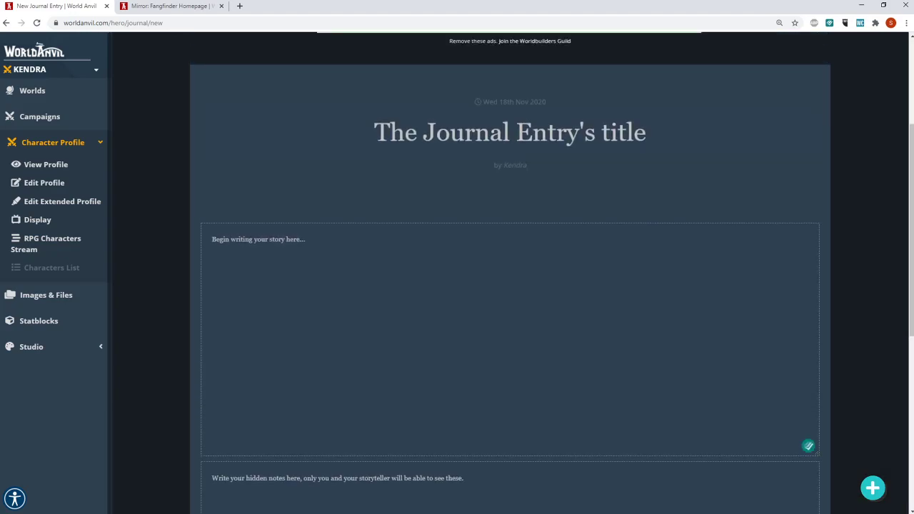
click(509, 133)
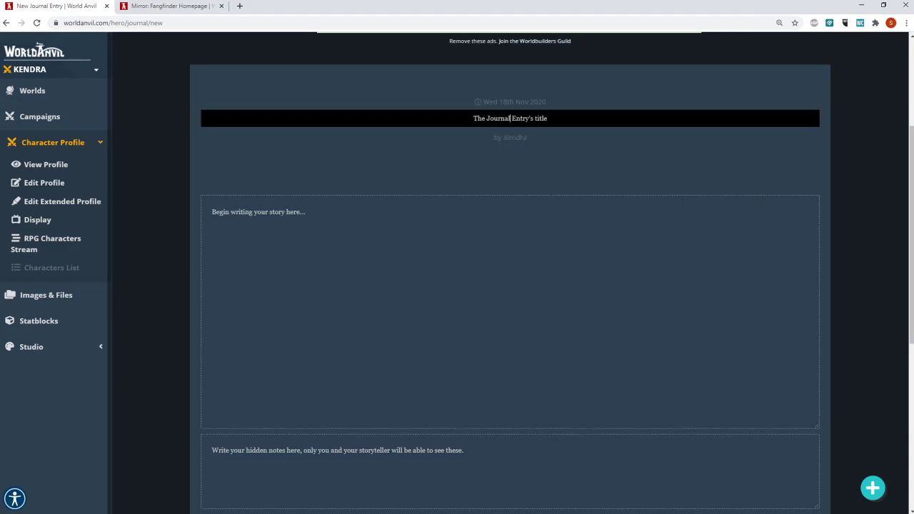
click(213, 239)
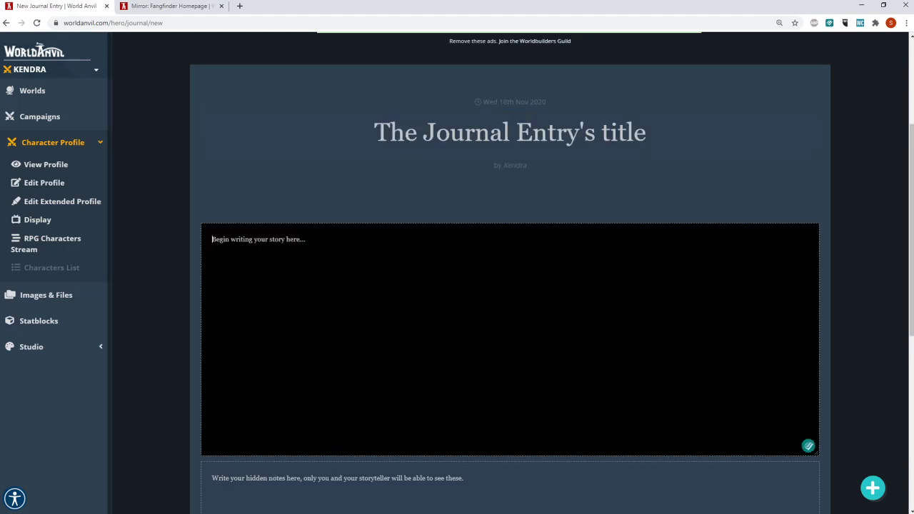
scroll(510, 285, down, 3)
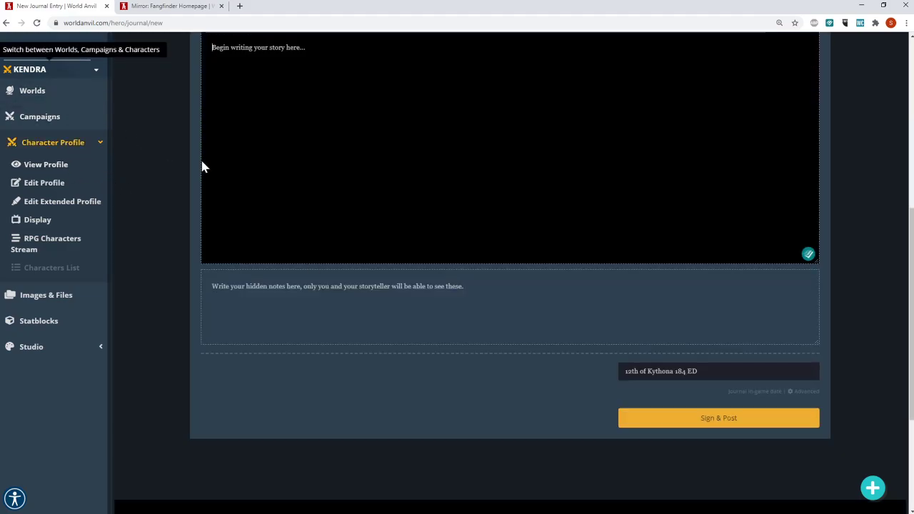
click(625, 371)
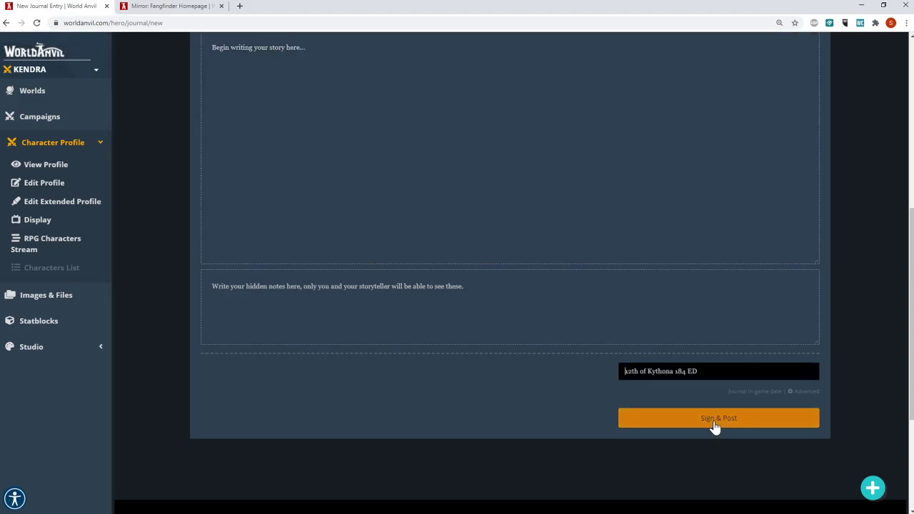
click(5, 23)
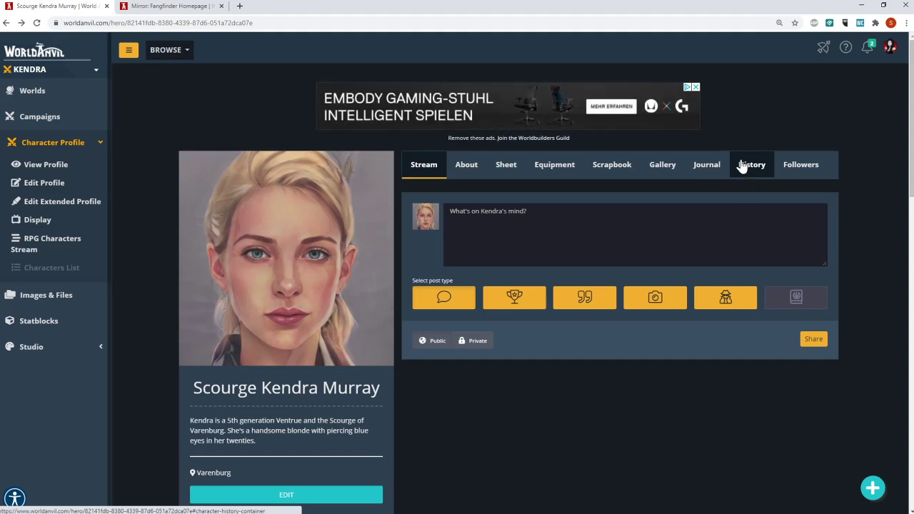
Look over Kendra's History section, then check her still-empty Followers list.
click(745, 172)
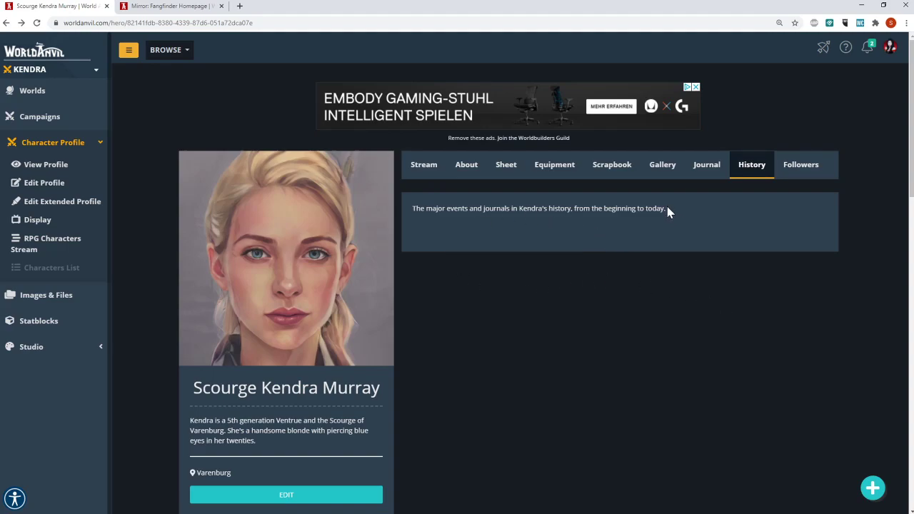
drag(669, 209, 400, 224)
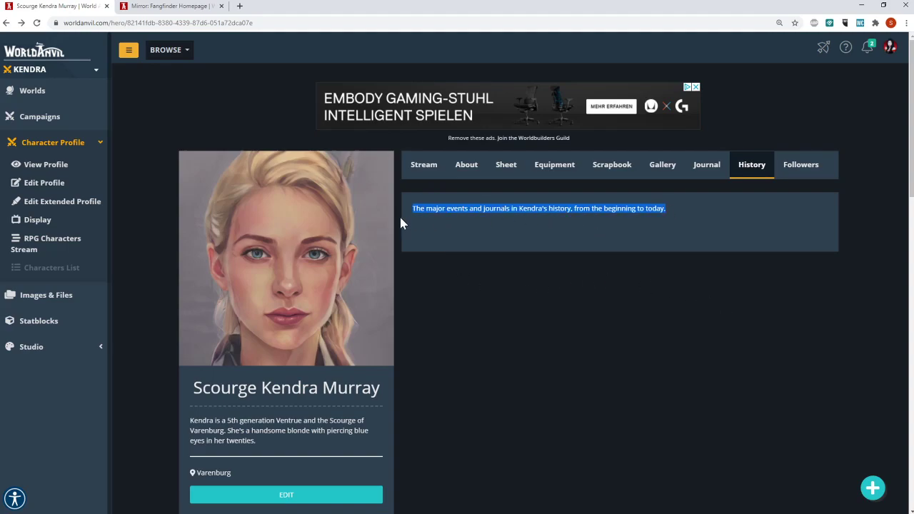
click(797, 170)
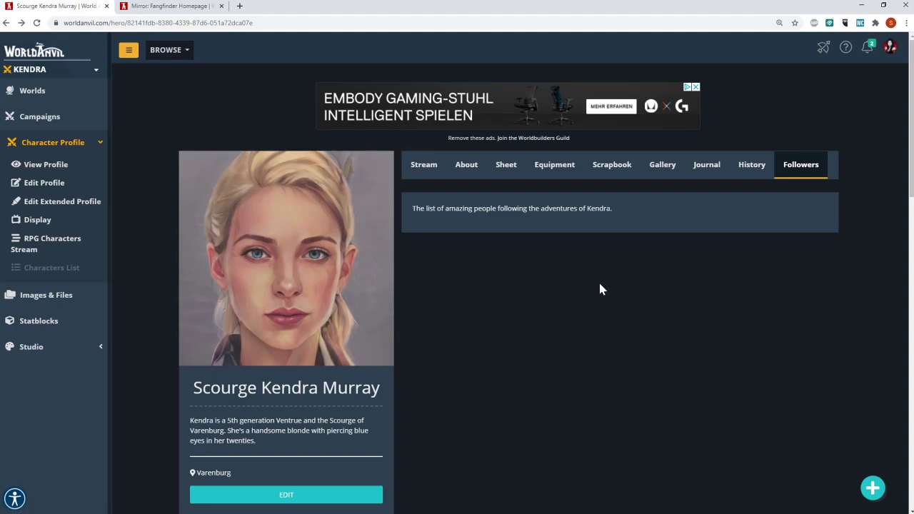
scroll(579, 287, down, 5)
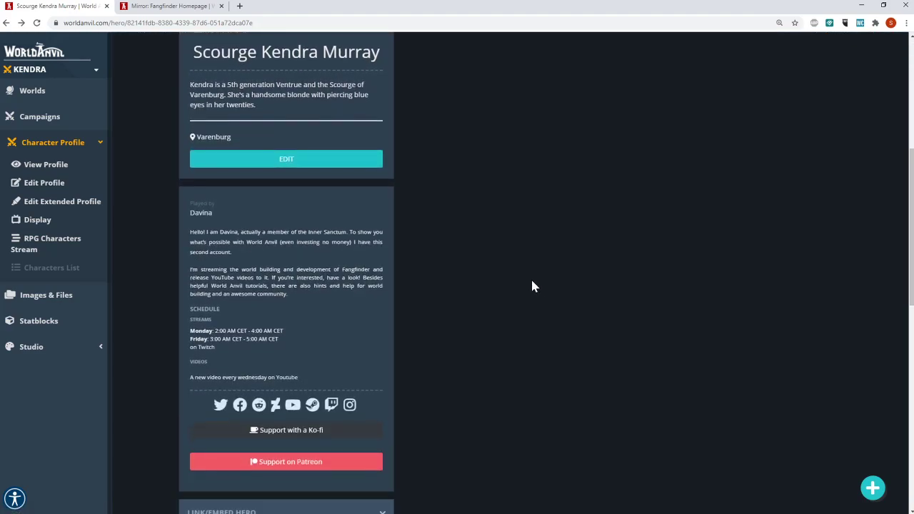
scroll(532, 283, up, 2)
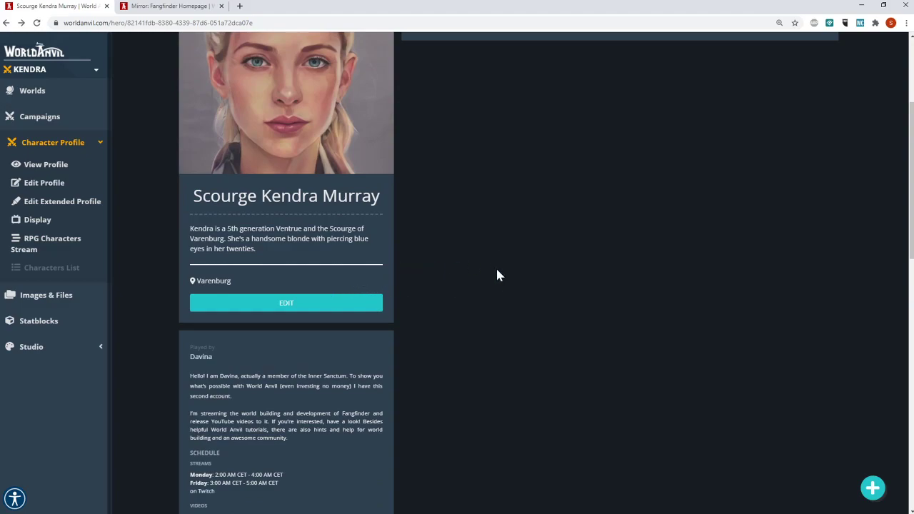
scroll(498, 277, up, 2)
Switch through Stream to Kendra's About tab and read her Quick Profile summary.
click(434, 131)
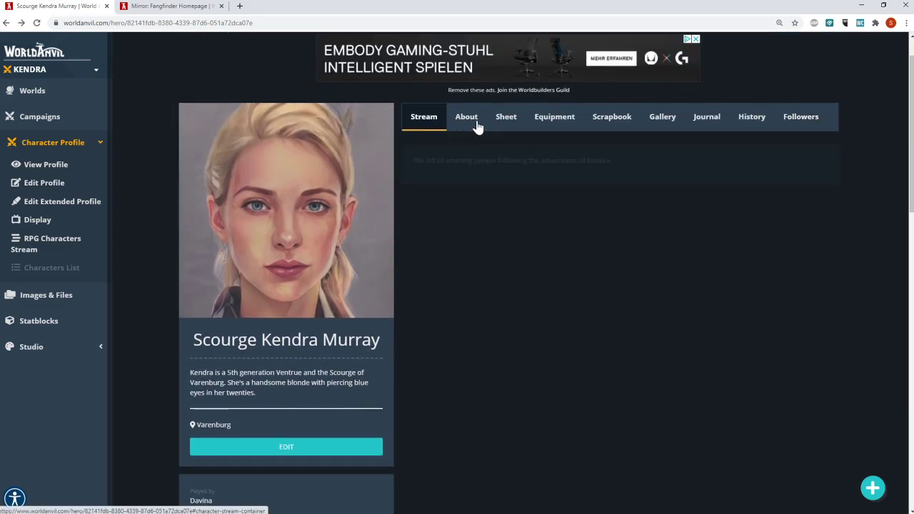
click(473, 129)
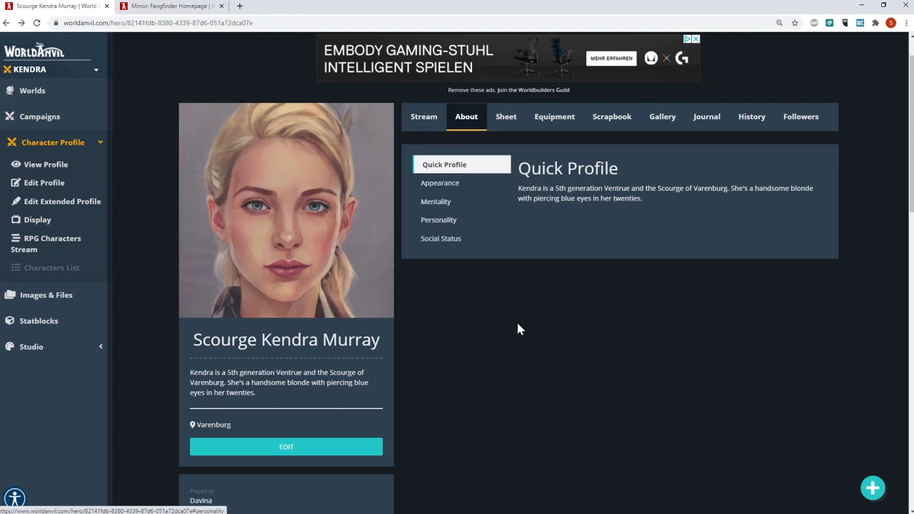
scroll(528, 324, down, 6)
scroll(530, 334, up, 5)
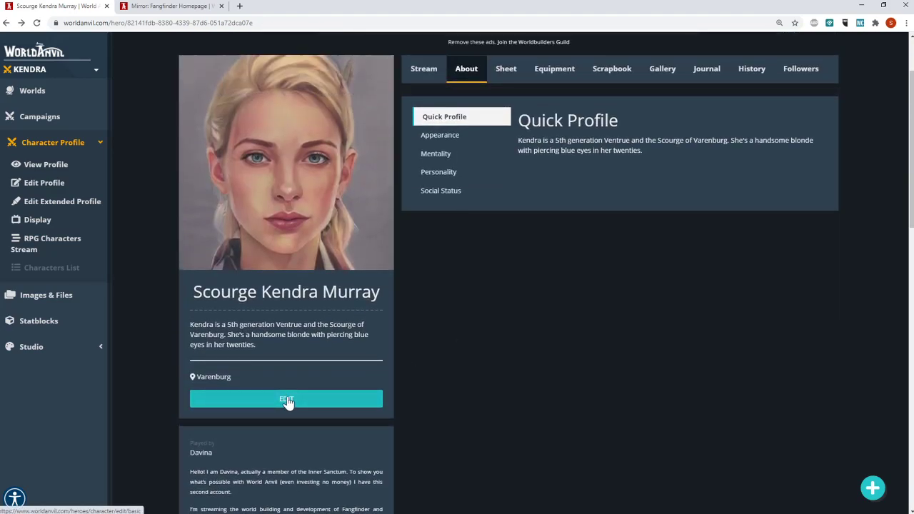
Edit Kendra's character, skim the Basic Profile form, and move to the Extended Profile tab.
click(286, 400)
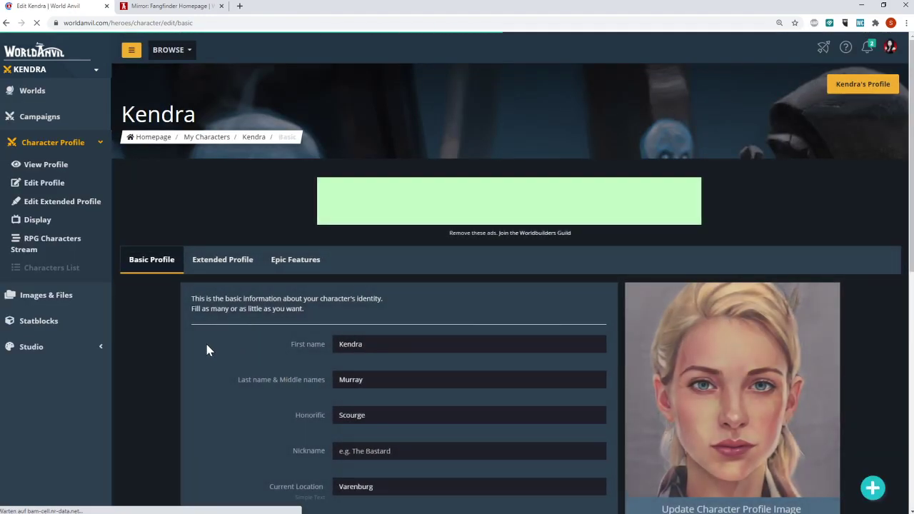
scroll(206, 350, down, 2)
scroll(326, 282, down, 2)
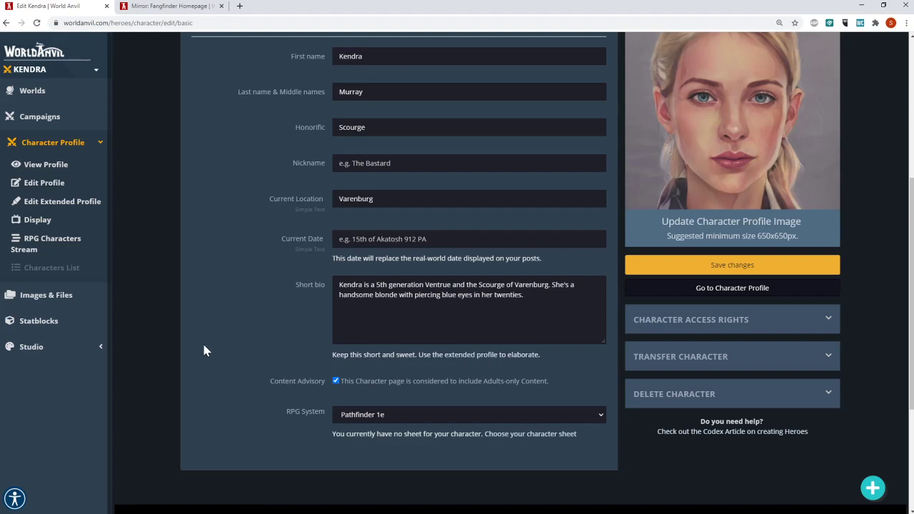
scroll(203, 350, up, 3)
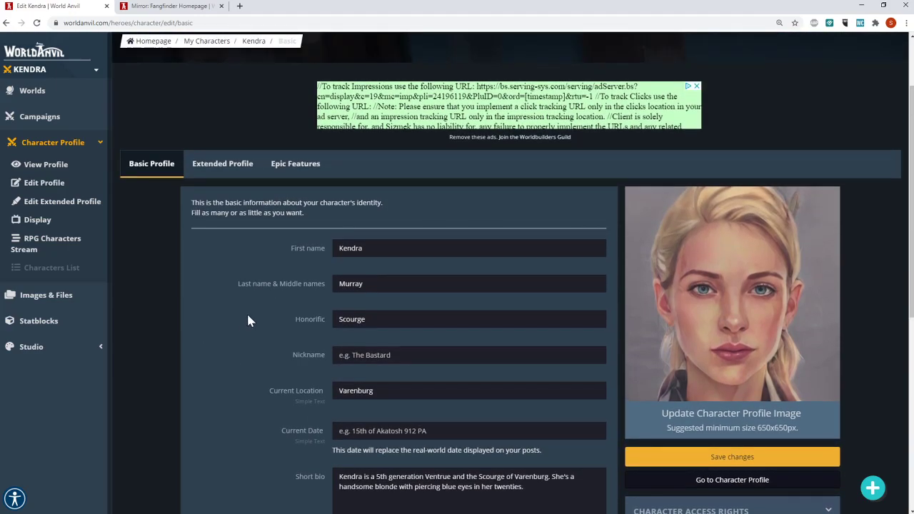
click(236, 166)
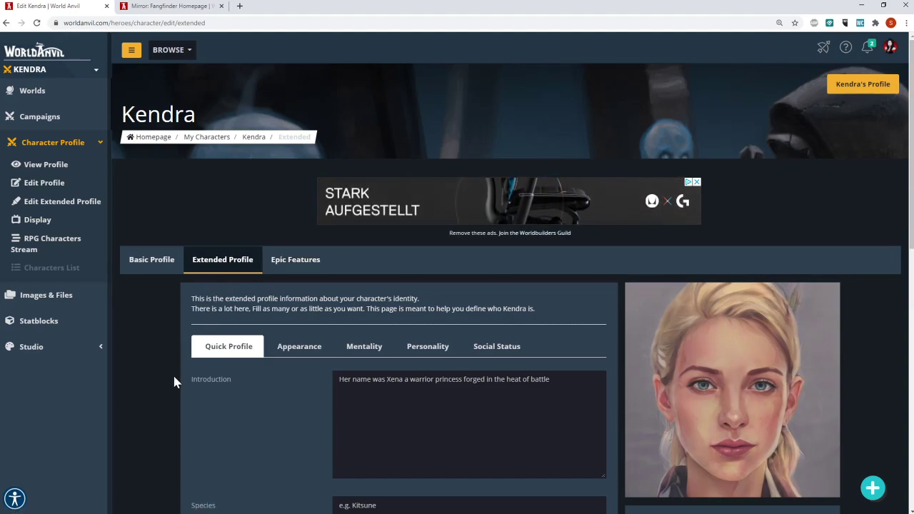
Review the Quick Profile fields, leaving Species empty rather than accepting the Dhampir suggestion.
scroll(229, 442, down, 1)
scroll(230, 442, down, 2)
click(340, 235)
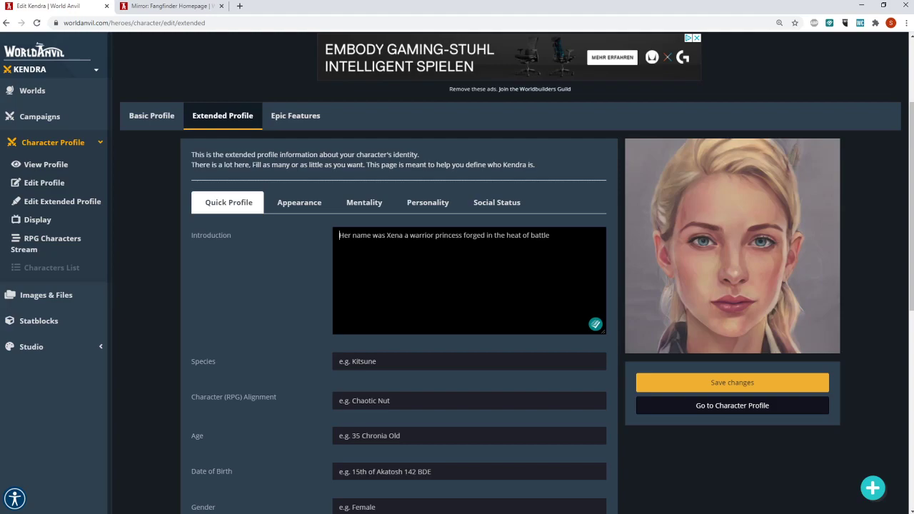
click(340, 362)
click(309, 354)
scroll(310, 352, down, 1)
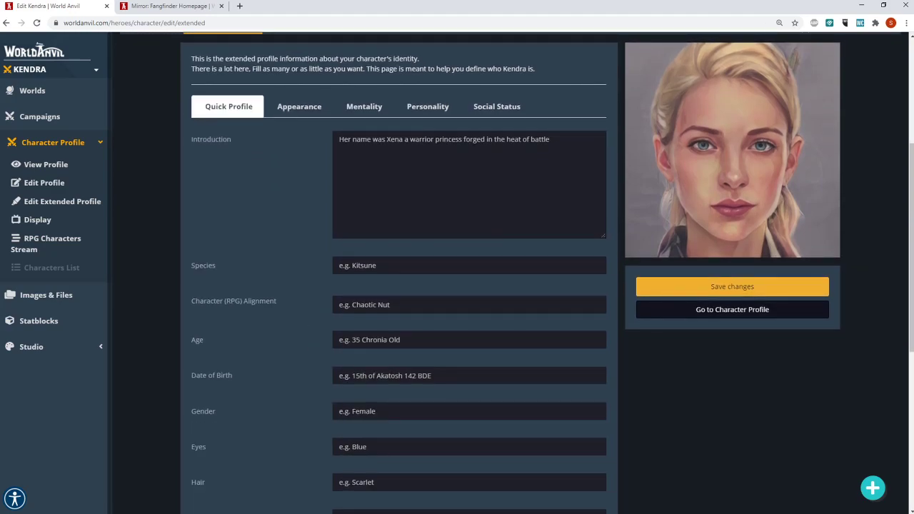
scroll(317, 359, down, 2)
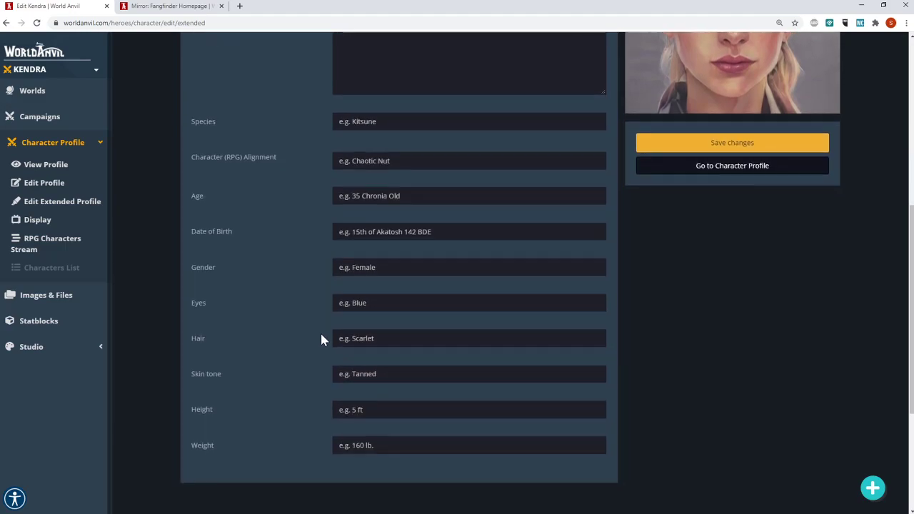
scroll(279, 333, up, 3)
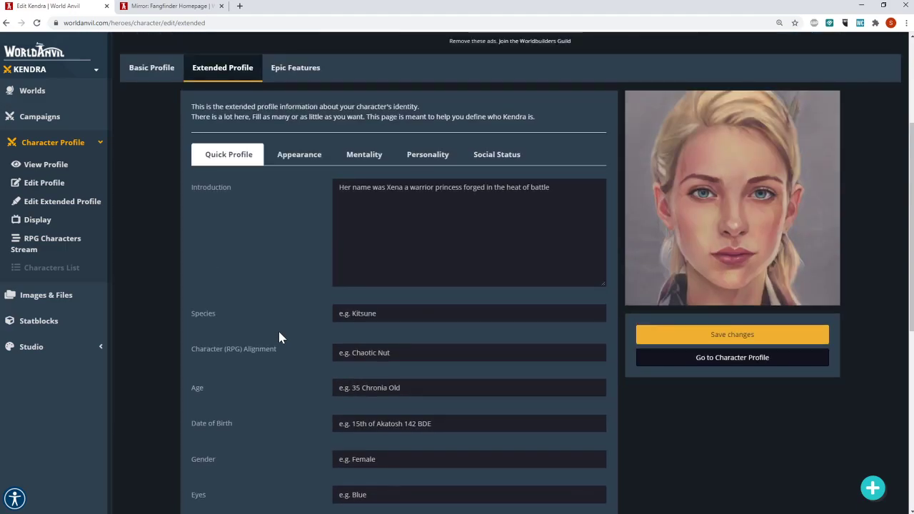
Browse the Appearance fields of Kendra's extended profile.
click(294, 155)
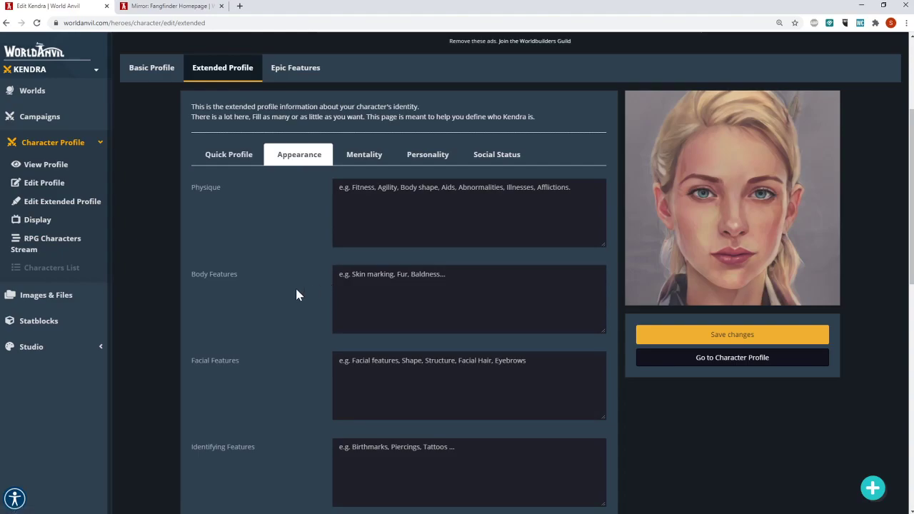
scroll(295, 286, down, 3)
scroll(295, 285, down, 3)
scroll(297, 289, down, 2)
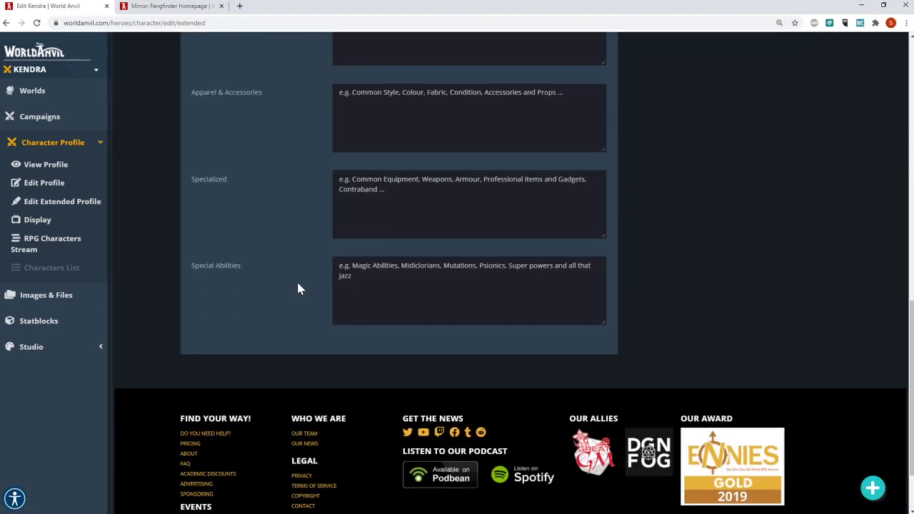
scroll(298, 285, up, 10)
Browse the Mentality fields, including Accomplishments & Achievements, then return to Basic Profile.
click(366, 305)
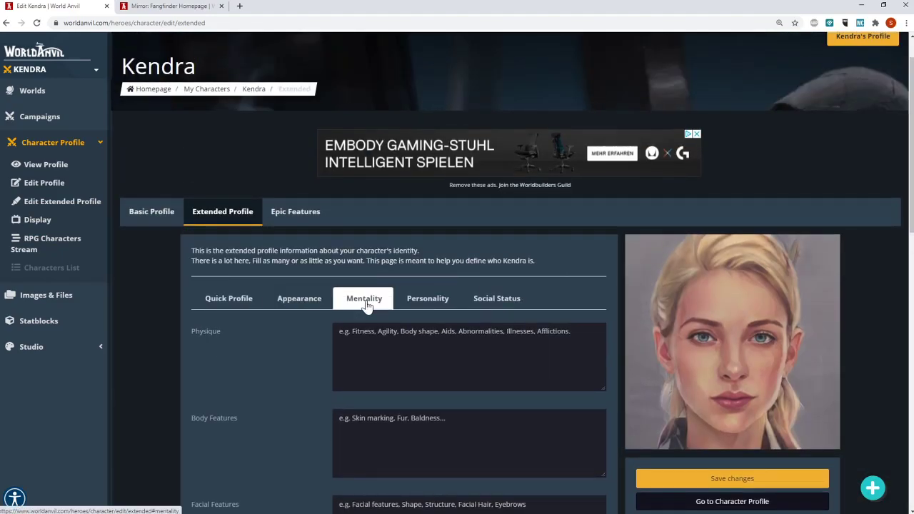
scroll(316, 322, down, 3)
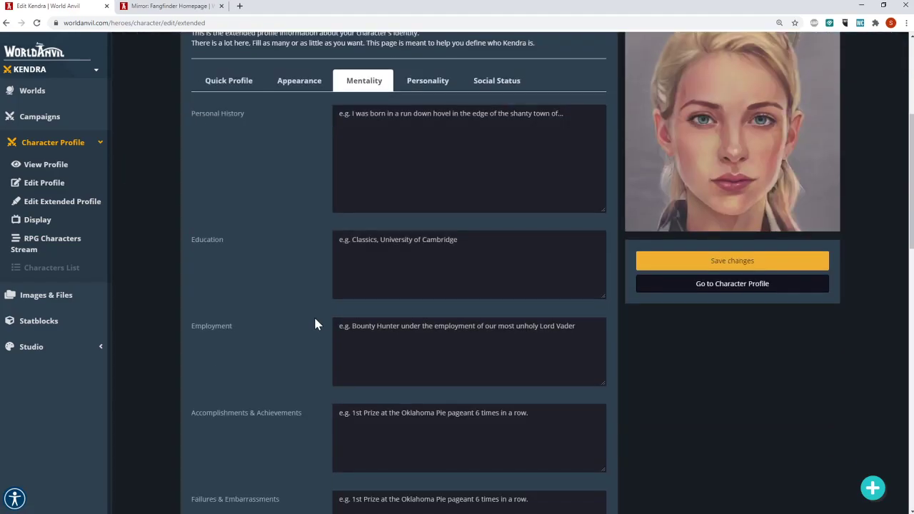
scroll(329, 307, down, 2)
click(334, 298)
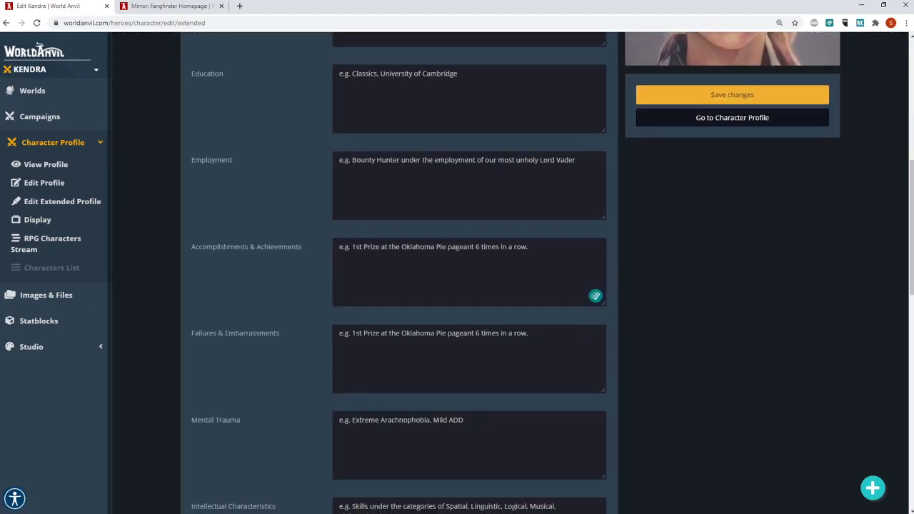
scroll(334, 298, down, 2)
scroll(279, 286, up, 10)
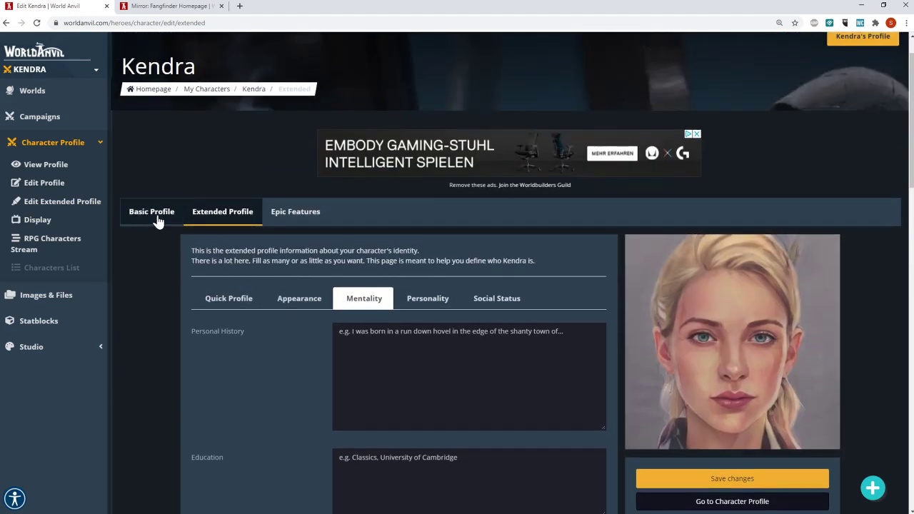
click(158, 214)
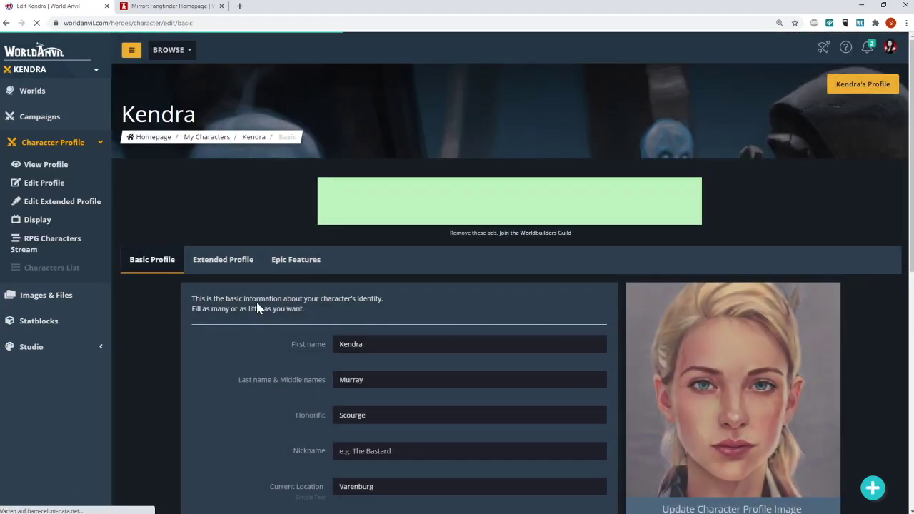
Expand Character Access Rights and connect Kendra to the Mirror: Fangfinder world.
scroll(253, 361, down, 3)
scroll(257, 353, down, 3)
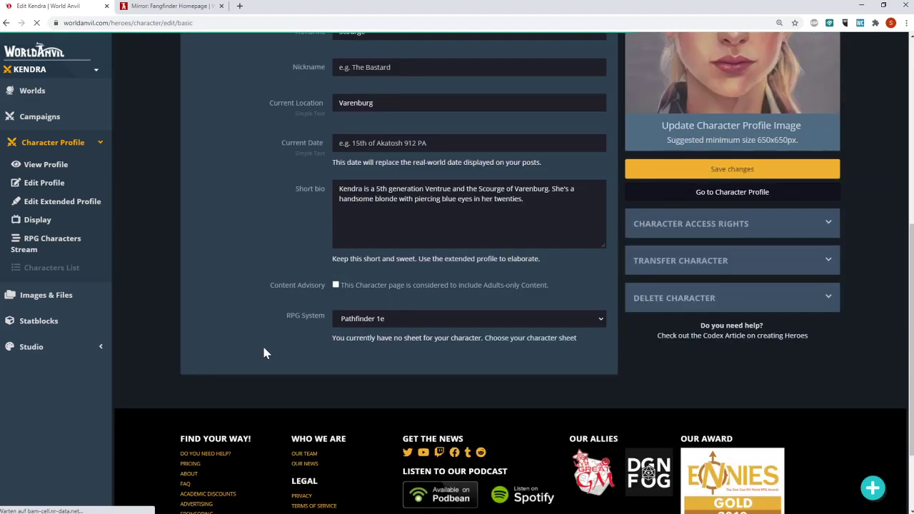
click(703, 229)
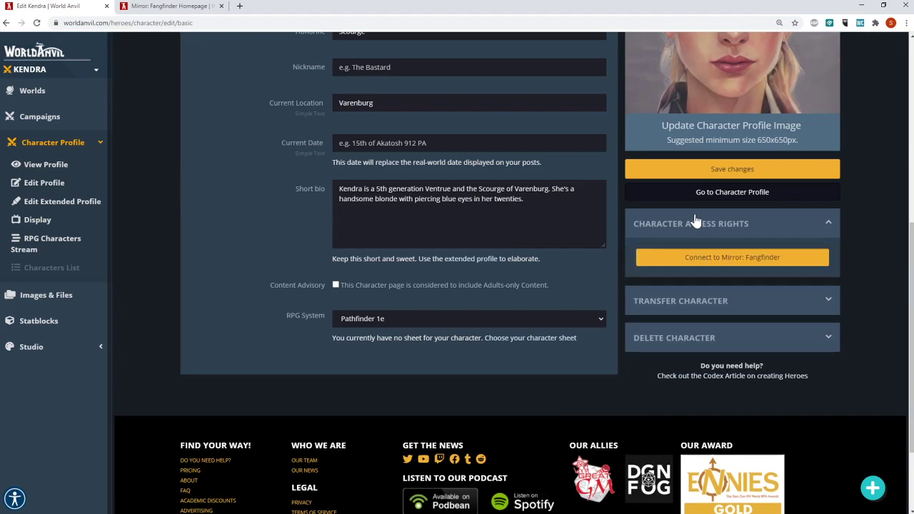
click(723, 261)
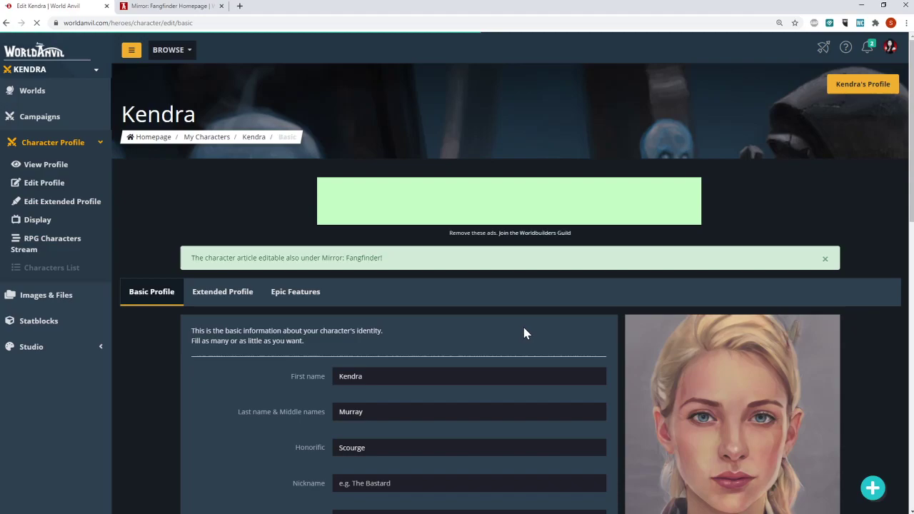
scroll(524, 328, down, 7)
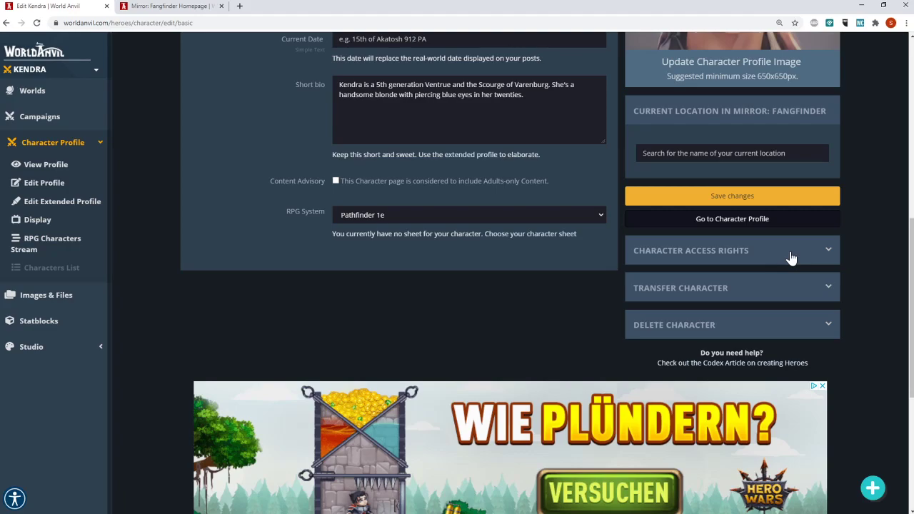
Check Kendra's access rights and open the transfer options at the Receiver's Username field.
right_click(791, 257)
click(694, 261)
click(693, 261)
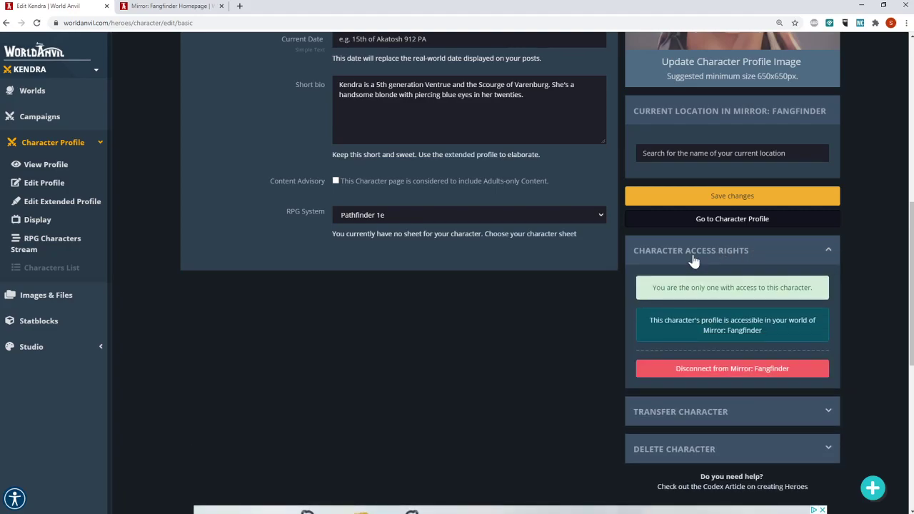
click(694, 260)
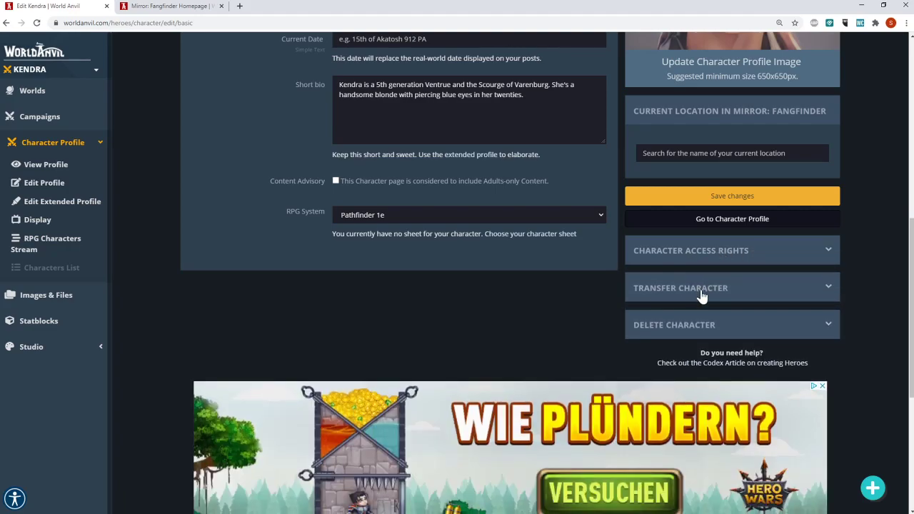
click(702, 292)
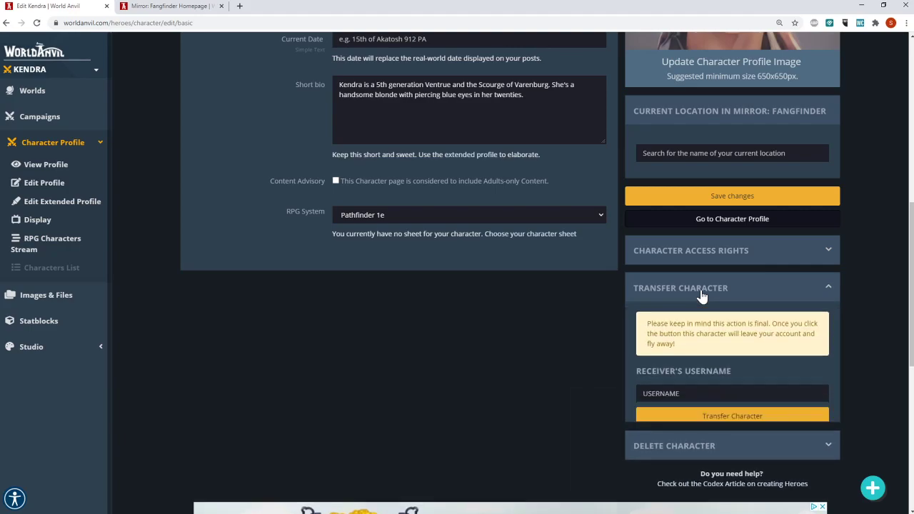
click(714, 394)
click(532, 375)
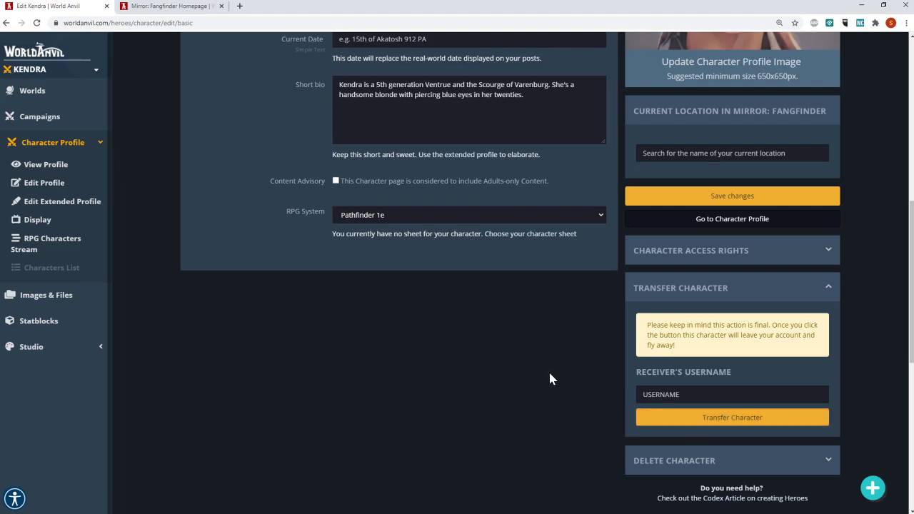
scroll(550, 380, up, 6)
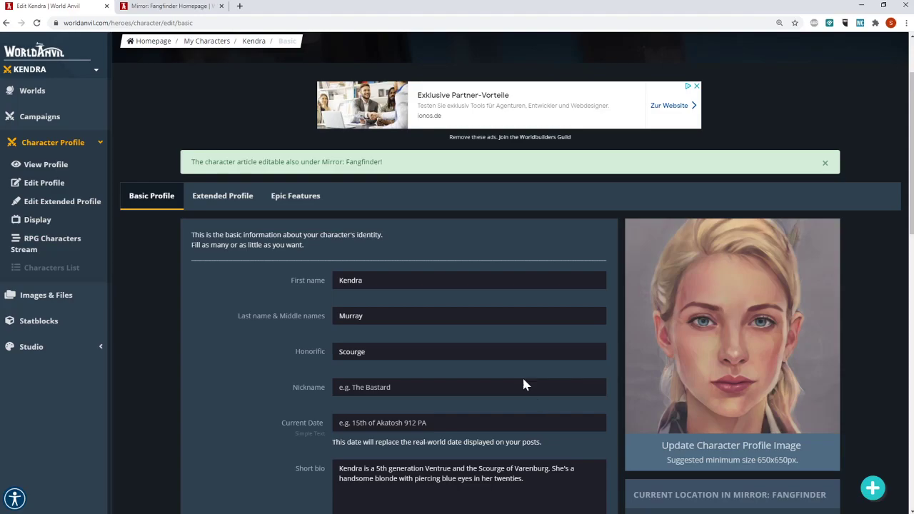
scroll(257, 350, down, 5)
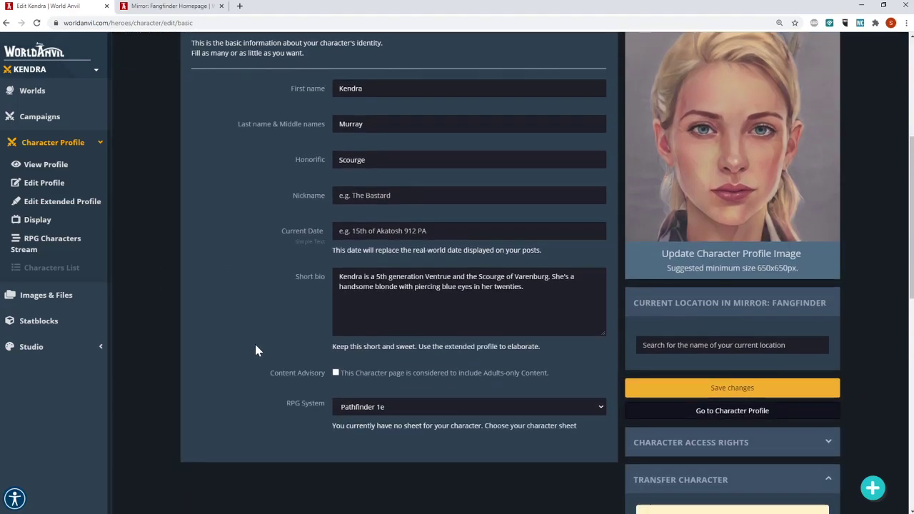
scroll(252, 352, down, 2)
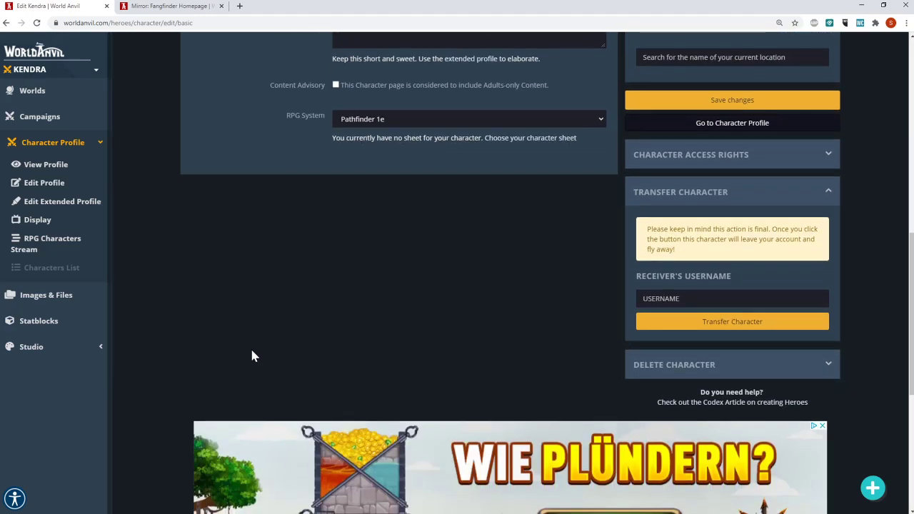
scroll(254, 354, up, 2)
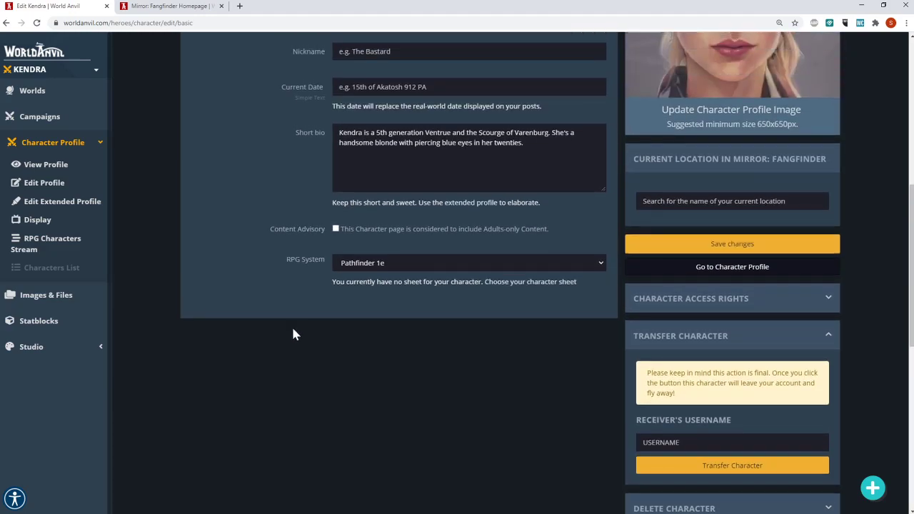
click(706, 299)
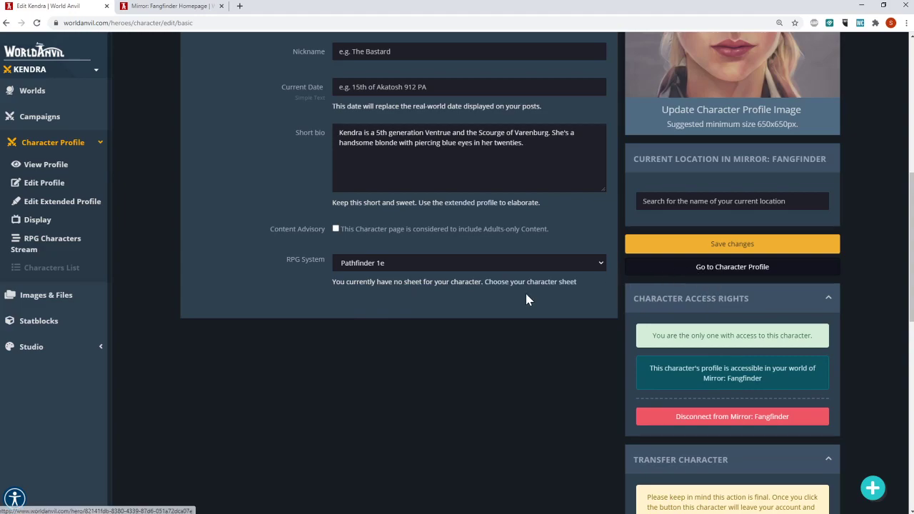
scroll(499, 301, up, 4)
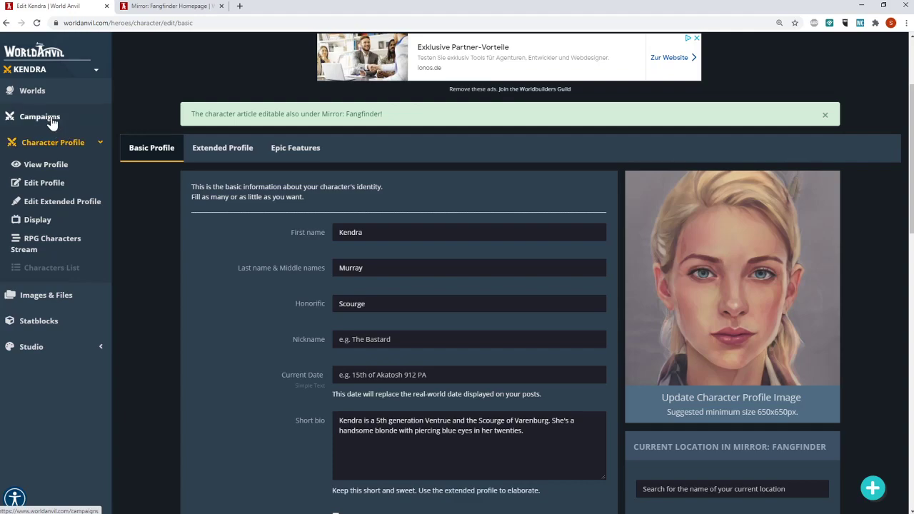
Open the Fall of the Prince campaign from Campaigns and view its single protagonist.
click(52, 121)
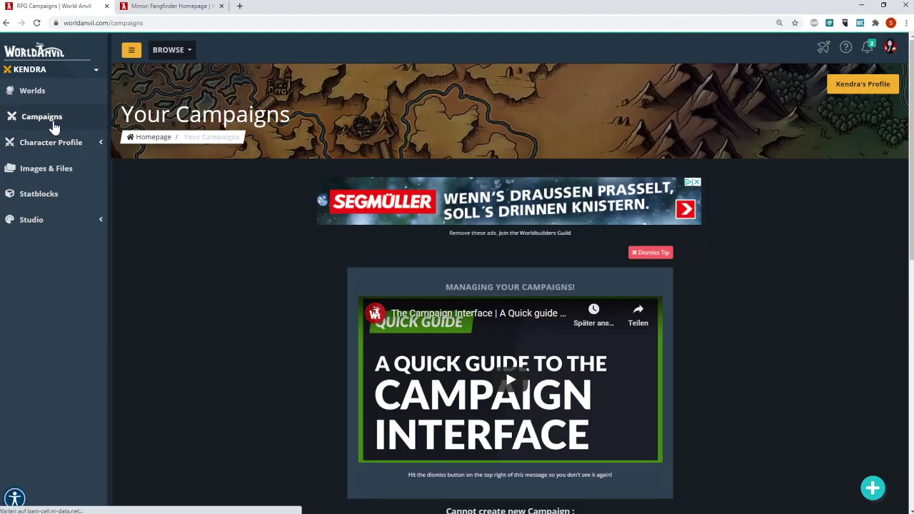
scroll(233, 243, down, 5)
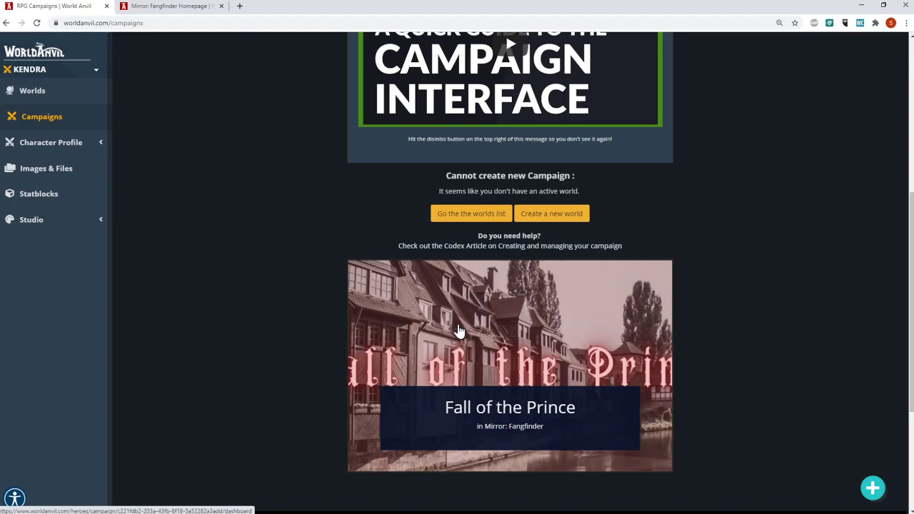
click(503, 411)
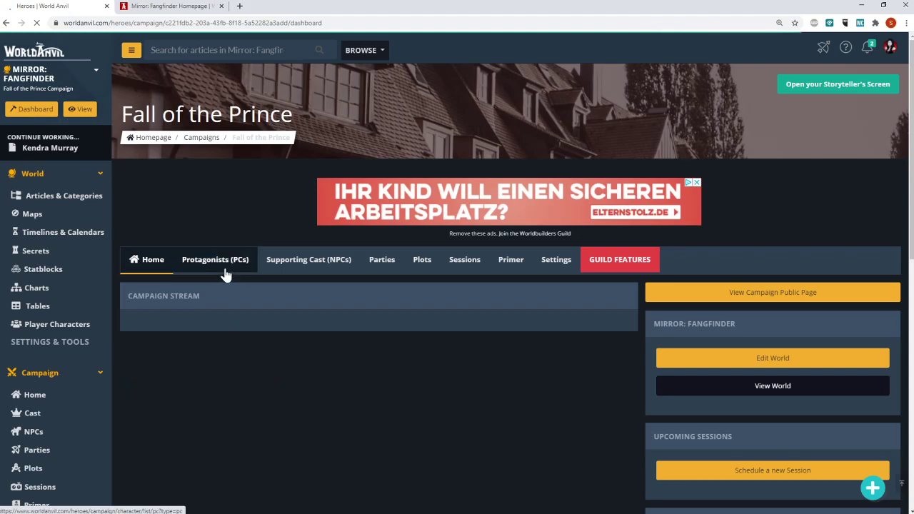
scroll(249, 350, down, 2)
scroll(257, 303, up, 2)
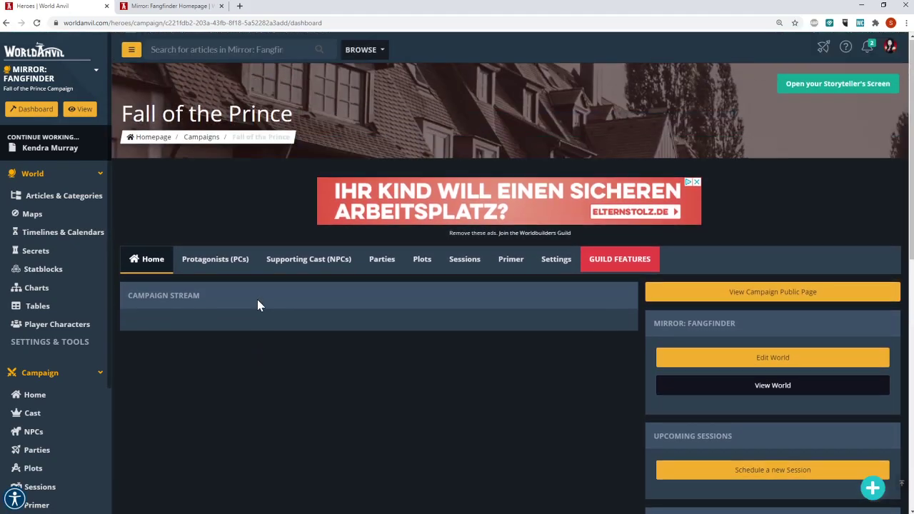
scroll(365, 322, down, 3)
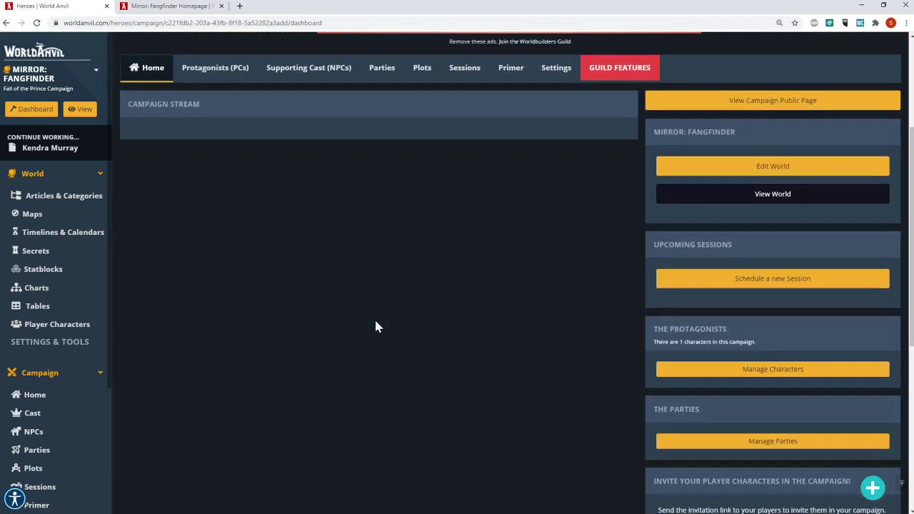
Open Manage Characters and copy the Fall of the Prince invitation link.
click(722, 370)
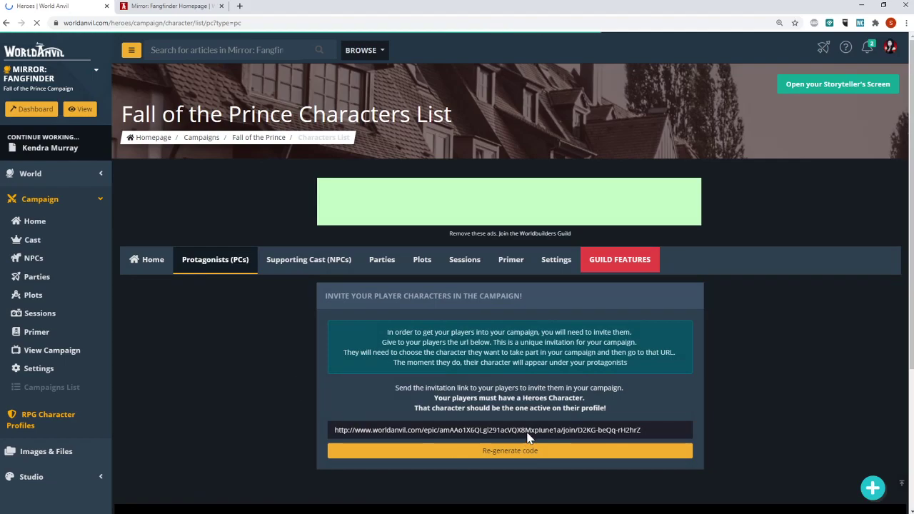
triple_click(500, 430)
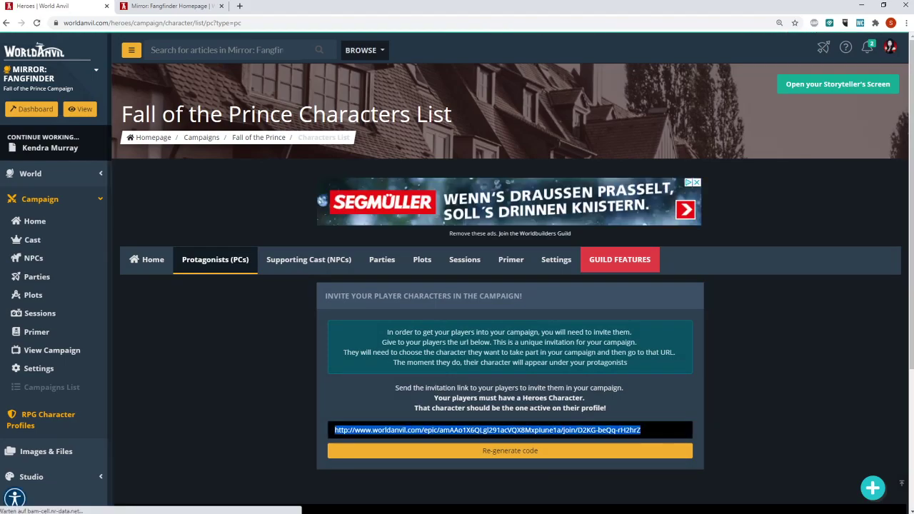
right_click(553, 432)
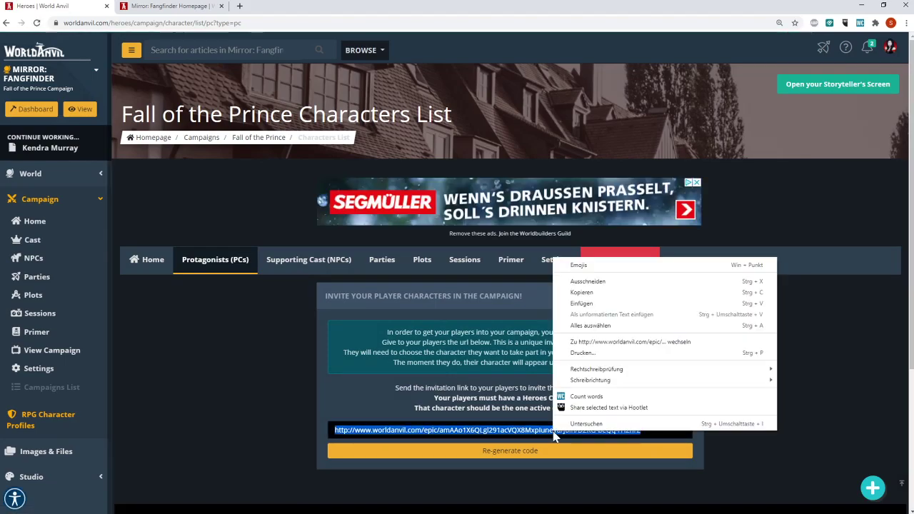
click(584, 300)
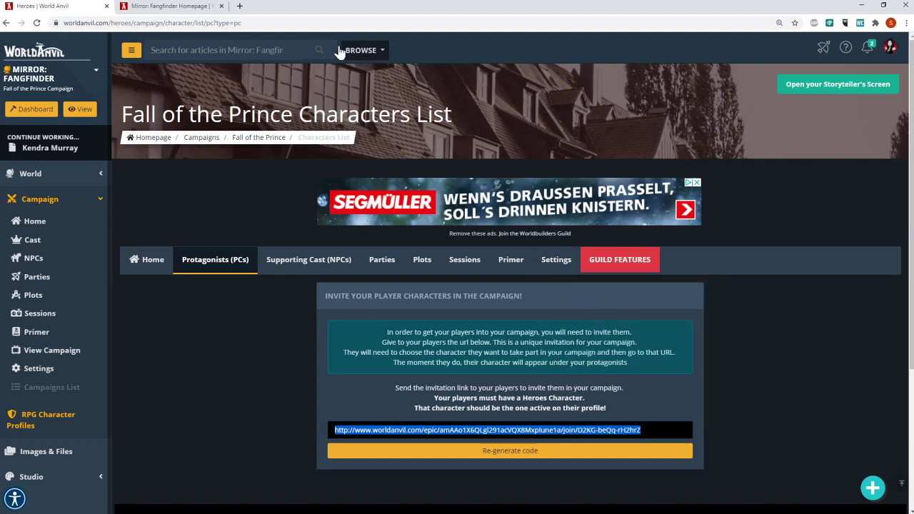
Open the invitation link in a new tab and choose Kendra to join Fall of the Prince.
click(240, 6)
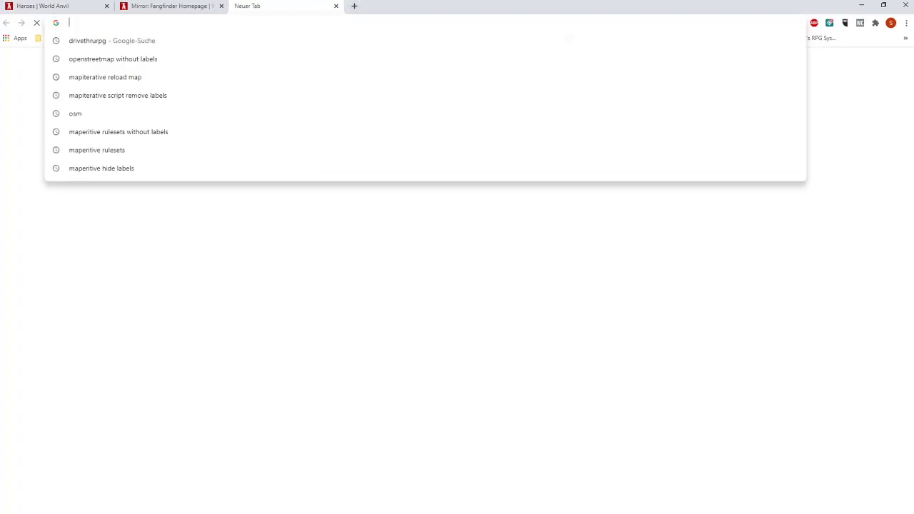
right_click(246, 23)
click(305, 97)
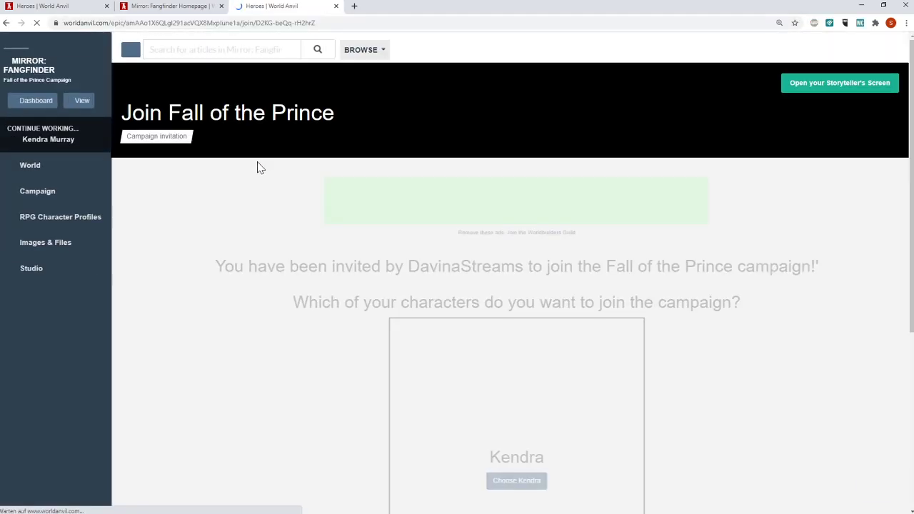
scroll(282, 293, down, 1)
scroll(314, 260, down, 3)
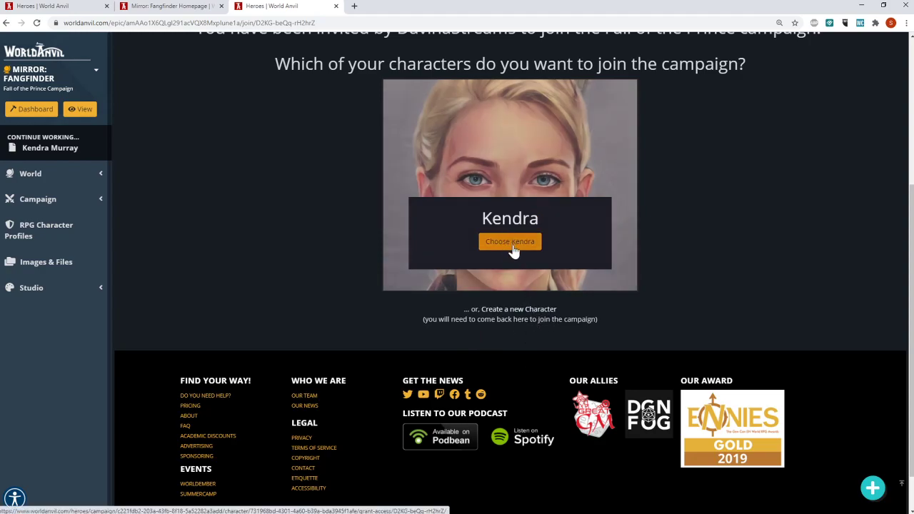
click(512, 247)
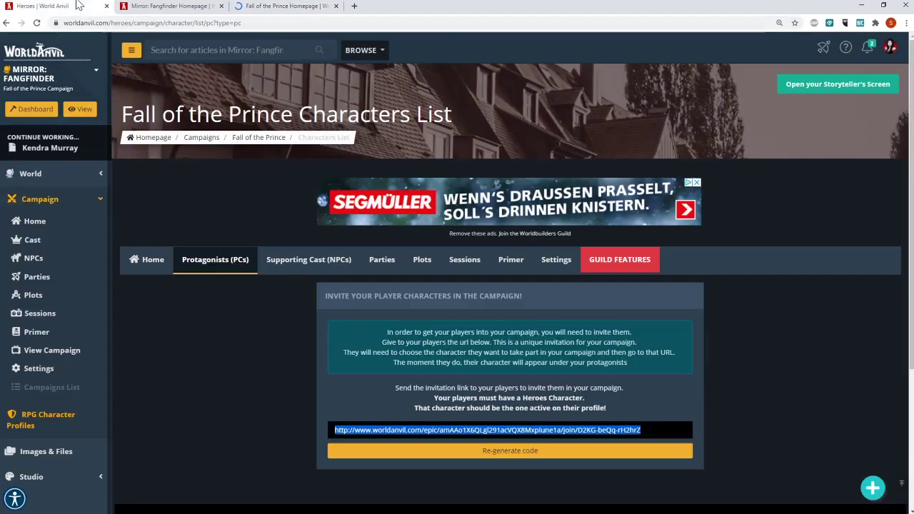
Reload Protagonists to see Scourge Kendra Murray listed, then view the Supporting Cast NPCs.
click(214, 262)
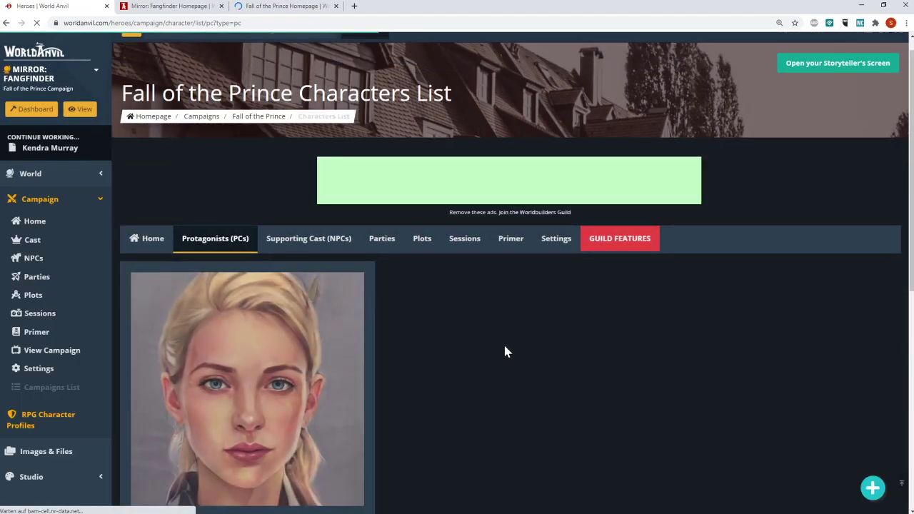
scroll(503, 346, down, 3)
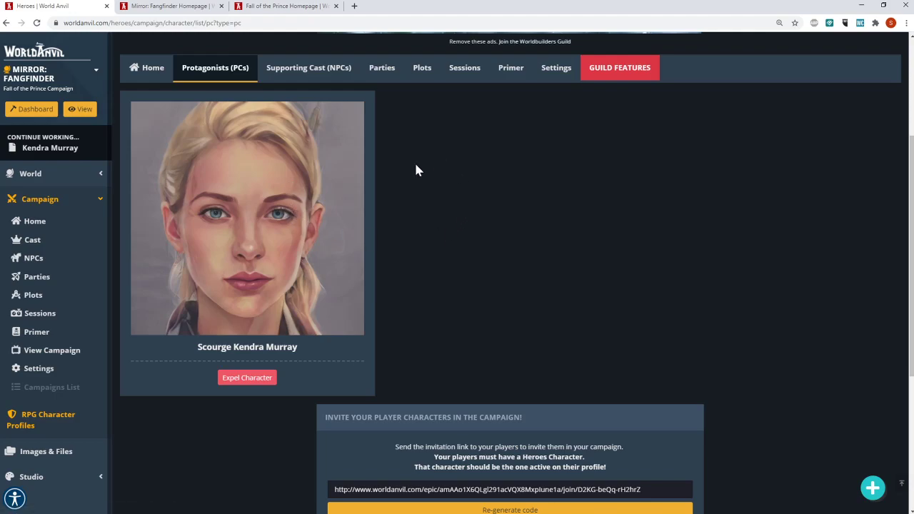
click(284, 79)
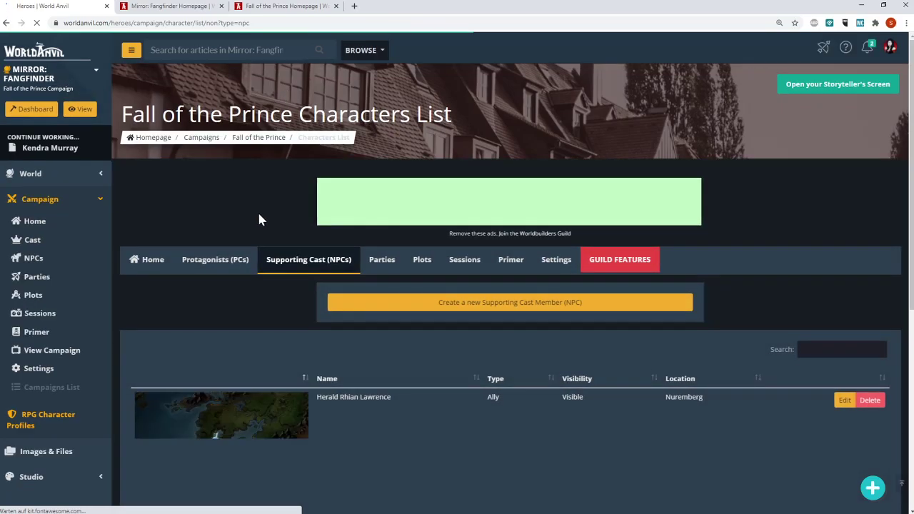
Look through a new Supporting Cast Member form, then go back to the supporting cast list.
scroll(260, 218, down, 1)
scroll(261, 223, down, 1)
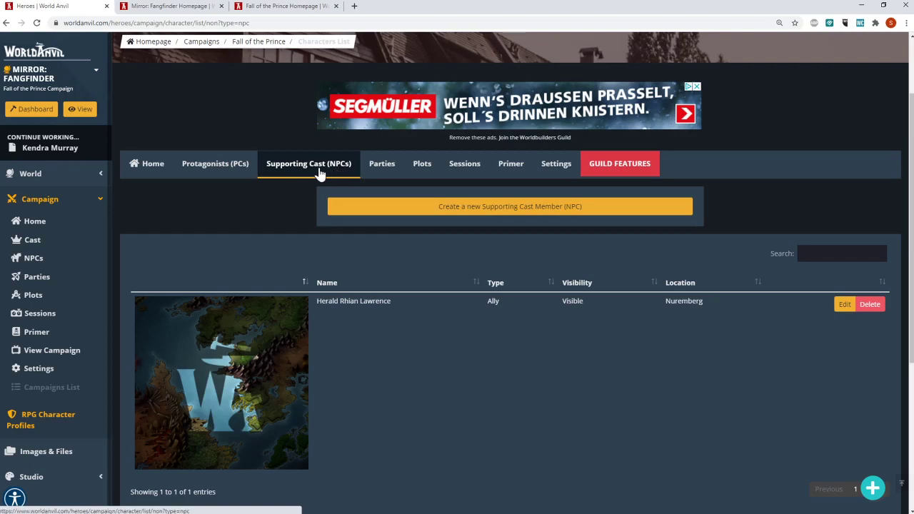
click(506, 208)
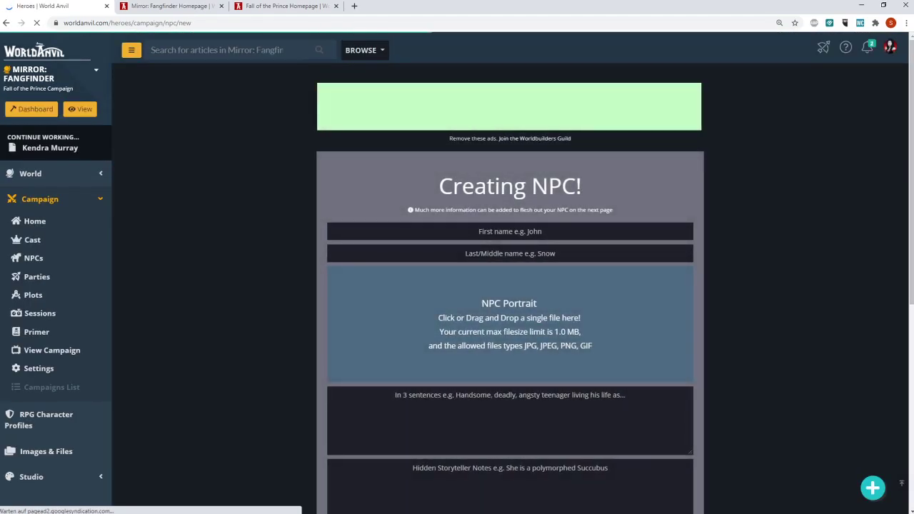
scroll(411, 242, down, 5)
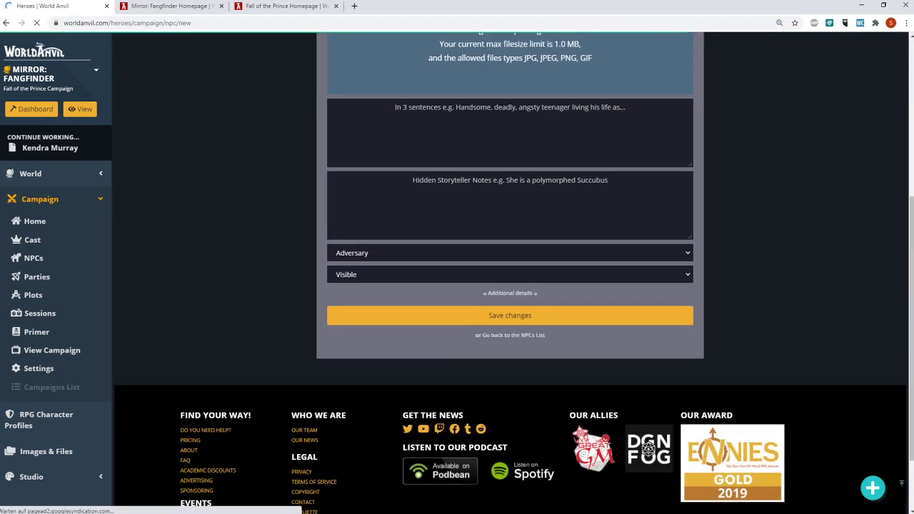
scroll(385, 246, up, 4)
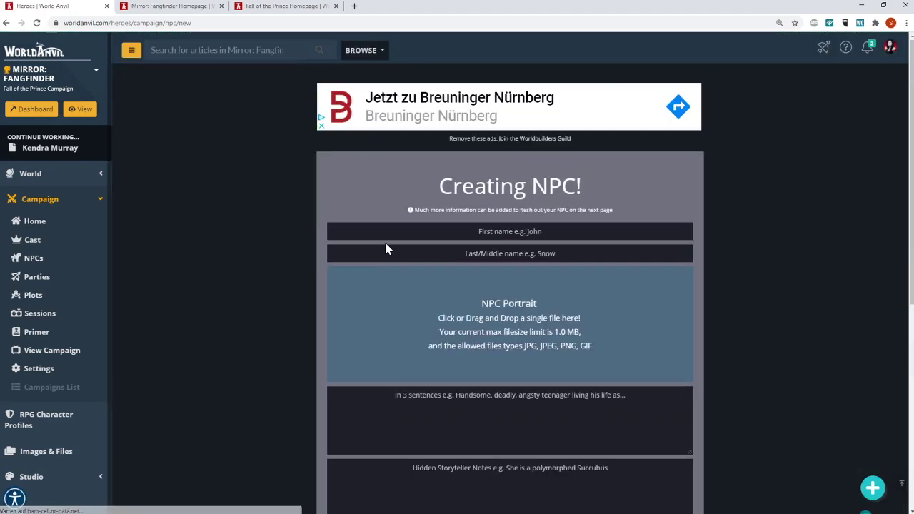
click(6, 23)
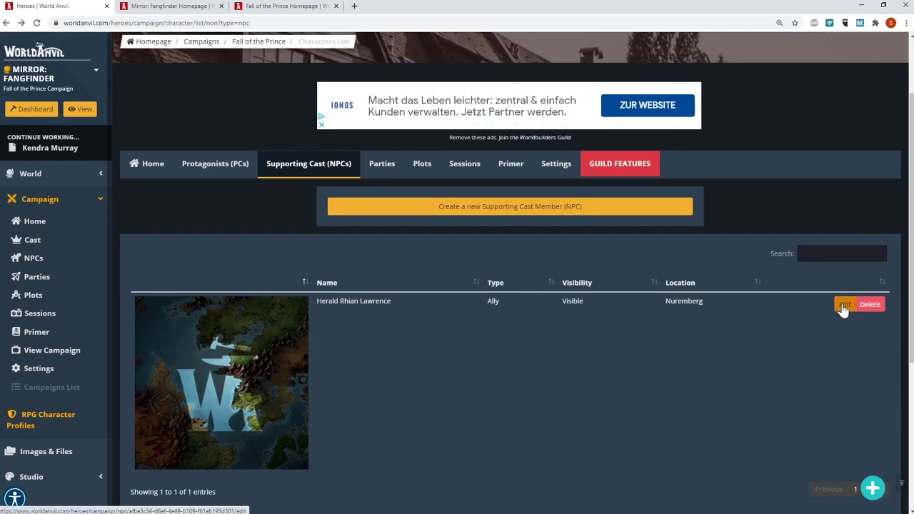
Review Herald Rhian Lawrence's NPC edit form (The Iron Princess), then return to the campaign home dashboard.
click(844, 305)
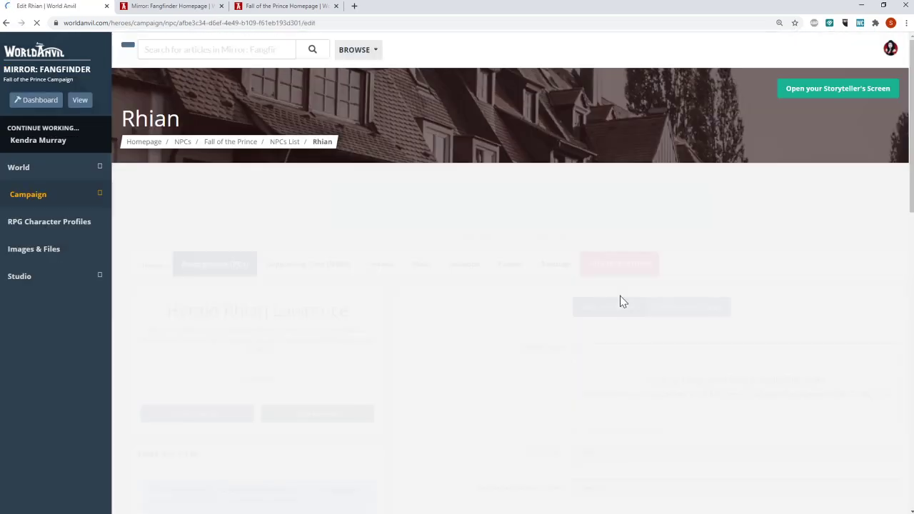
scroll(490, 364, down, 2)
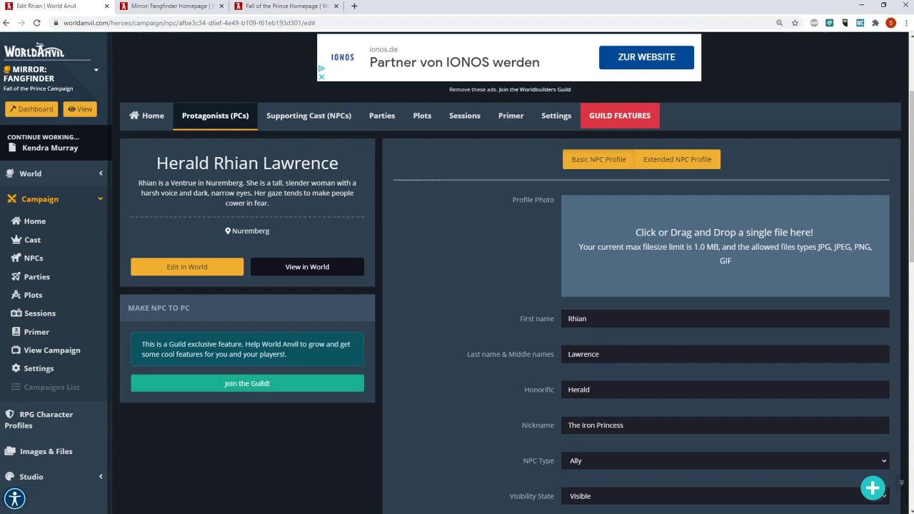
drag(223, 344, 122, 342)
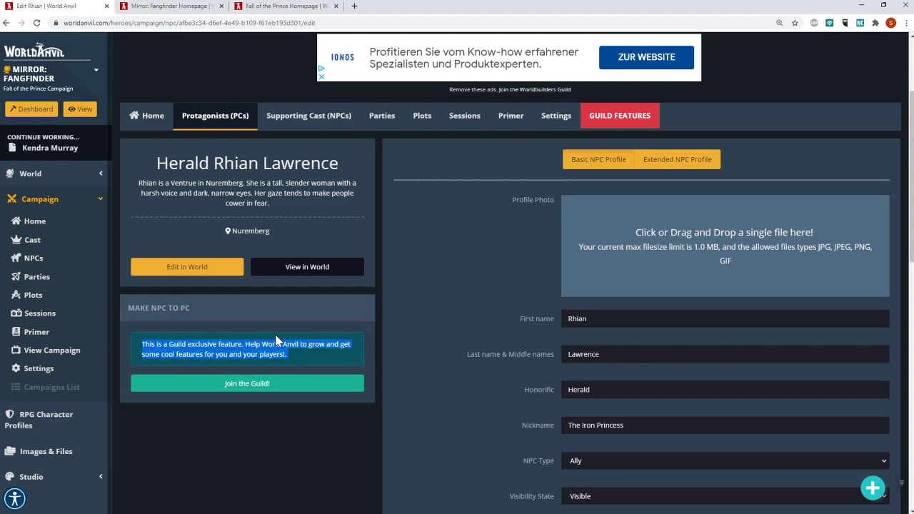
scroll(408, 293, up, 2)
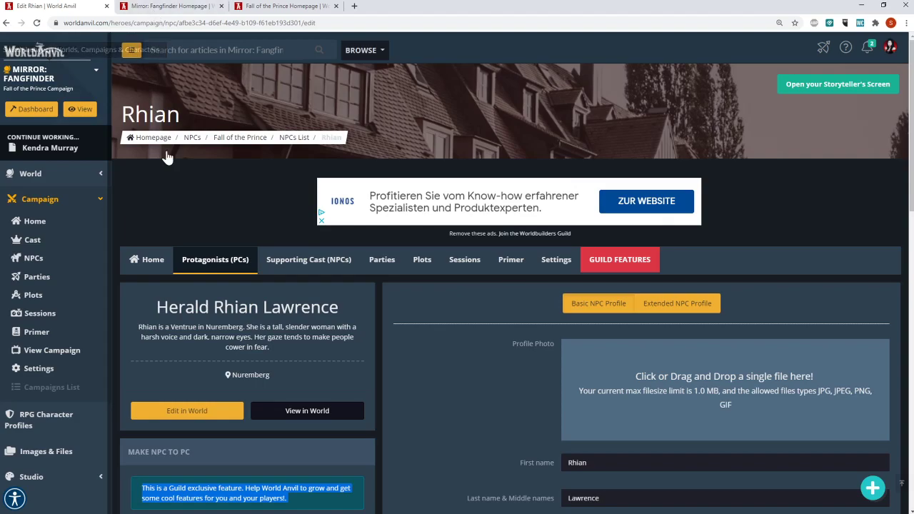
scroll(443, 277, down, 3)
scroll(446, 280, down, 2)
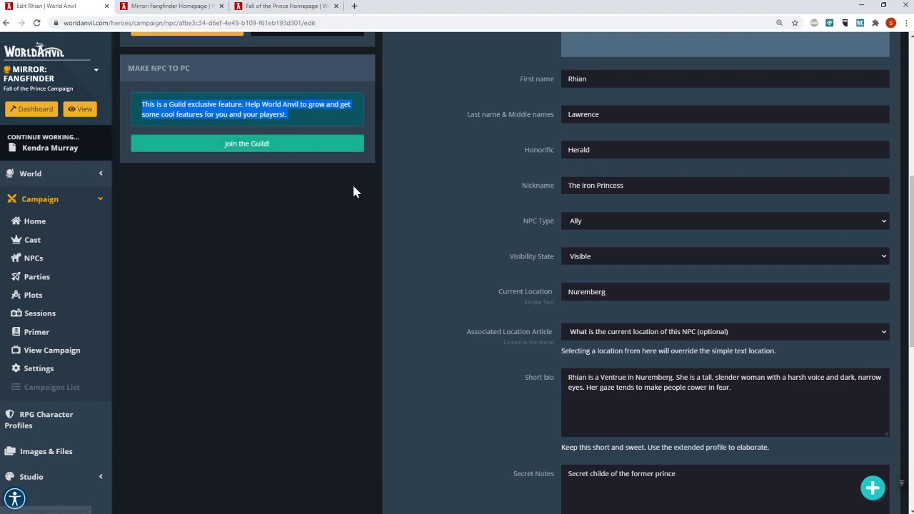
scroll(352, 190, up, 3)
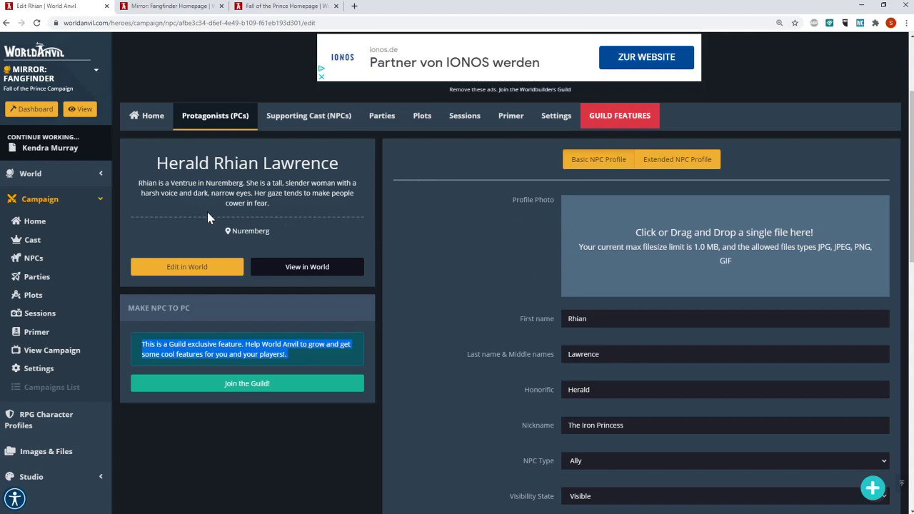
click(155, 119)
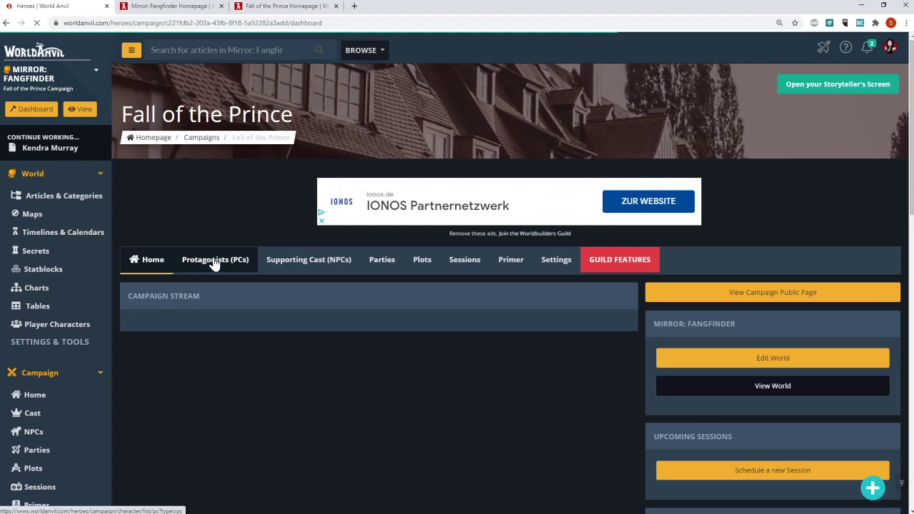
Confirm Scourge Kendra Murray among the campaign protagonists, then go to My Characters.
click(215, 261)
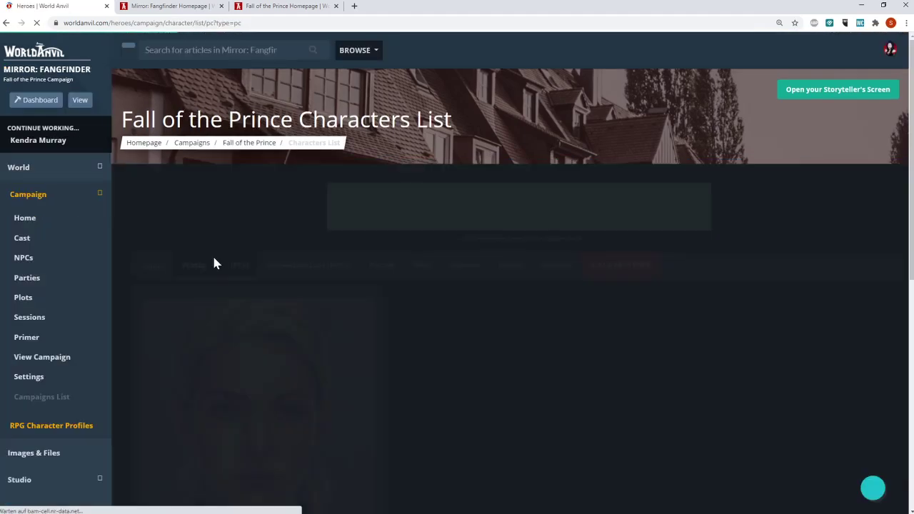
scroll(458, 367, down, 2)
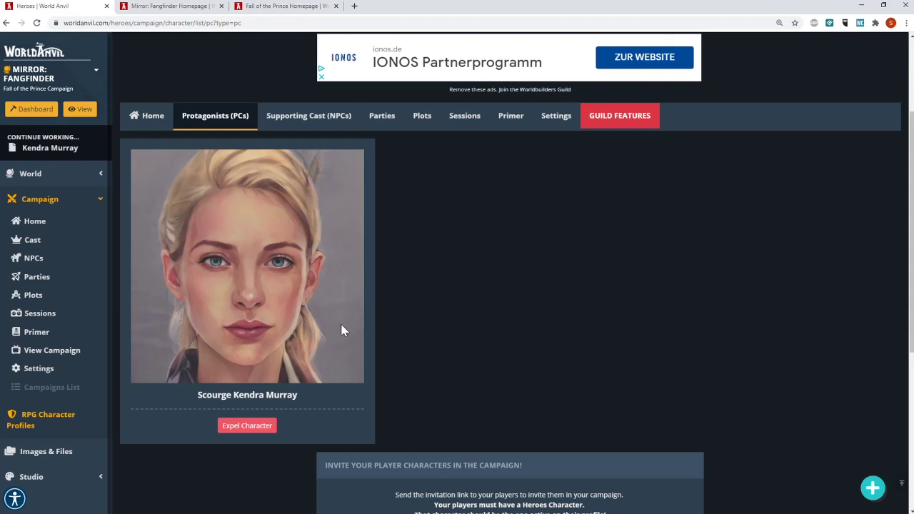
click(57, 429)
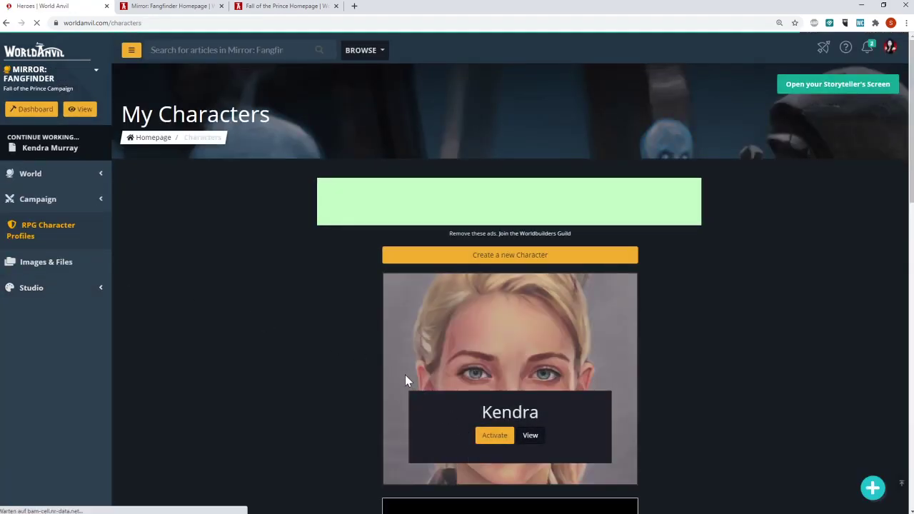
Open Kendra Murray's article from the Mirror: Fangfinder World Codex and read through it.
click(175, 7)
scroll(307, 277, down, 20)
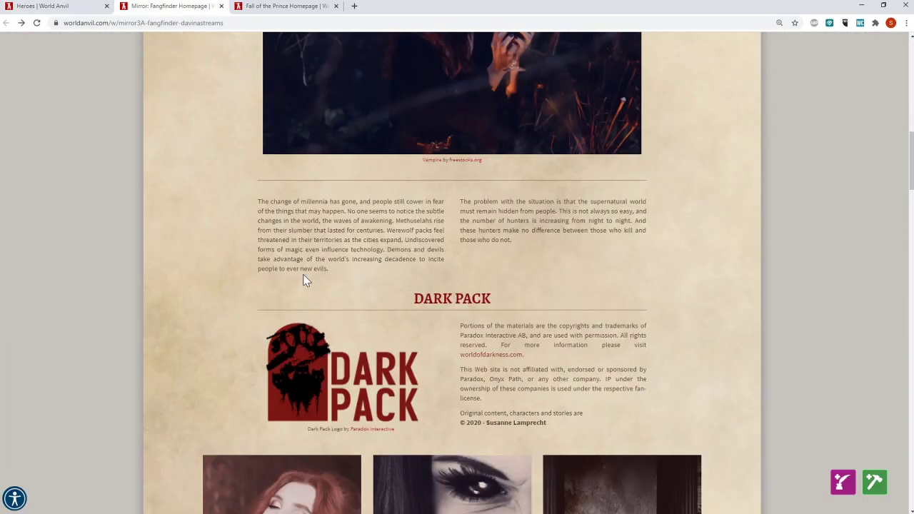
scroll(300, 279, down, 3)
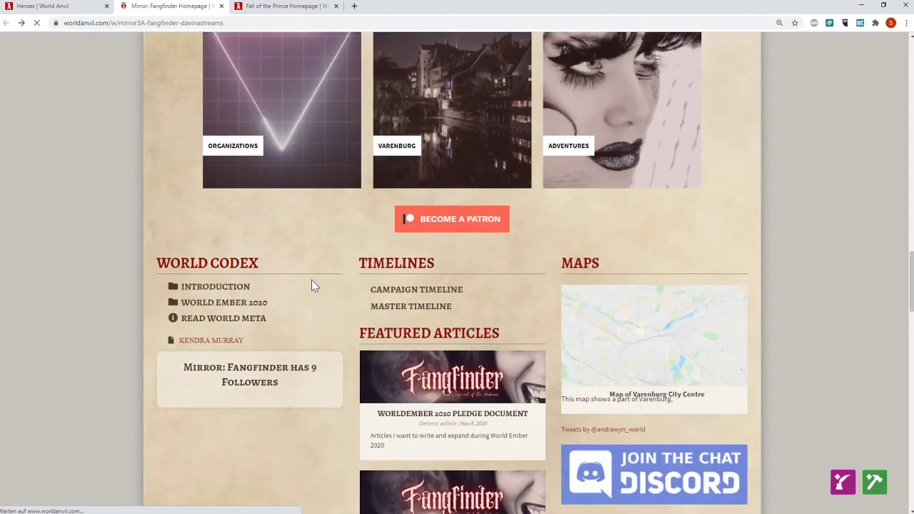
click(214, 340)
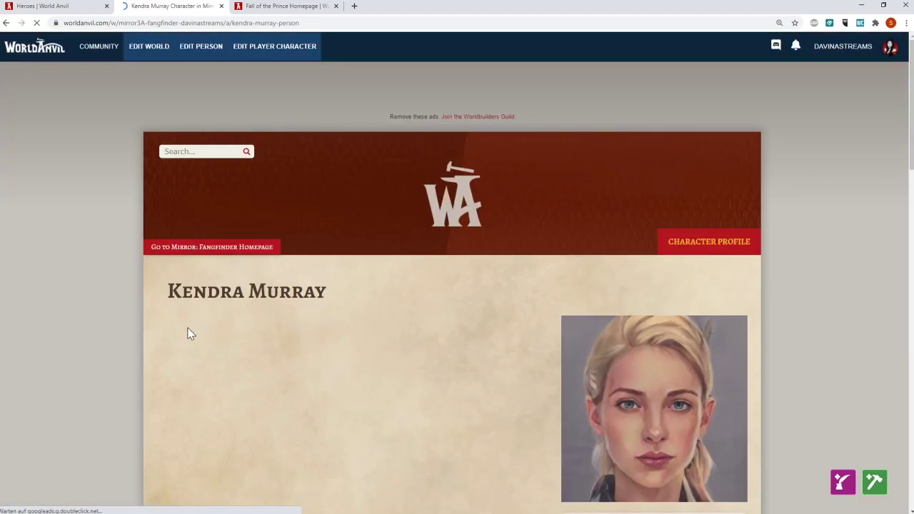
scroll(189, 334, down, 3)
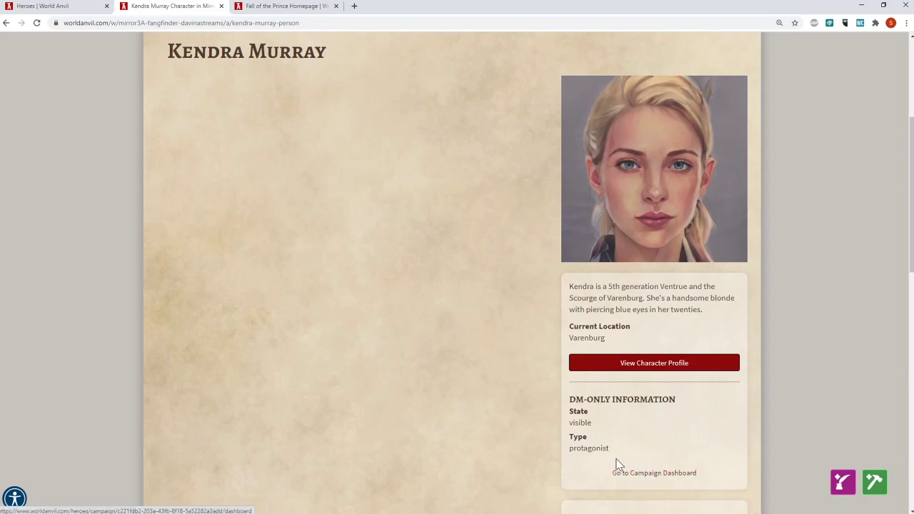
scroll(522, 410, down, 3)
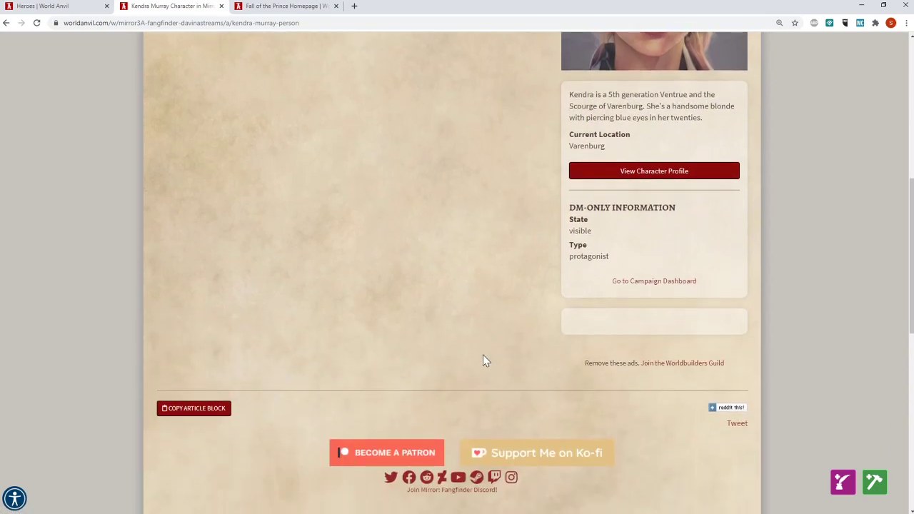
scroll(482, 359, up, 3)
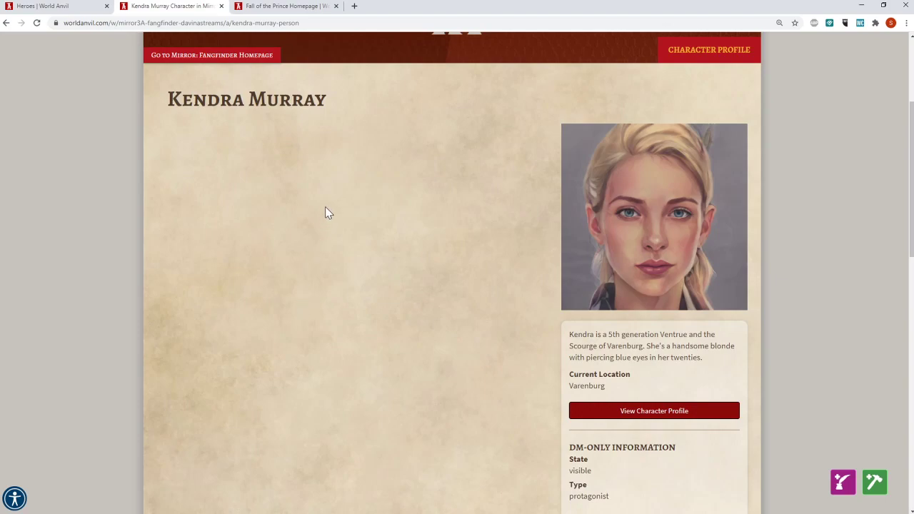
scroll(325, 213, up, 2)
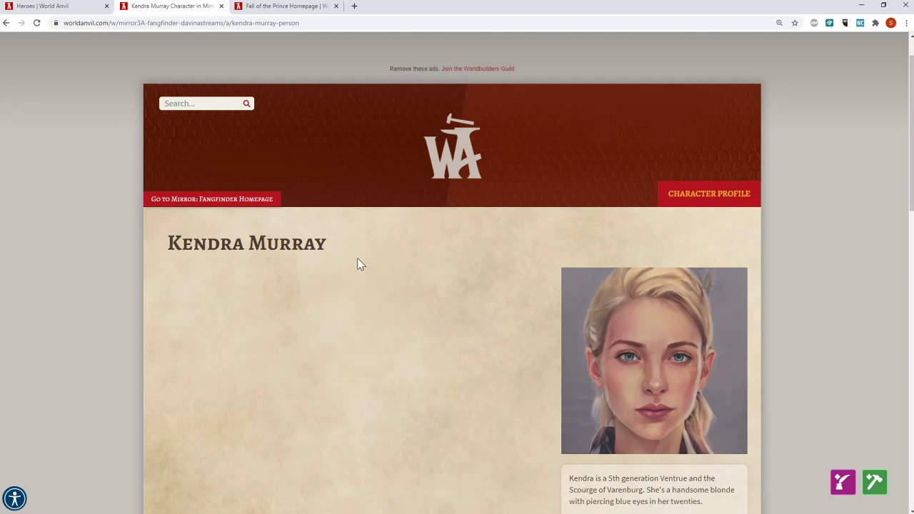
scroll(245, 212, up, 1)
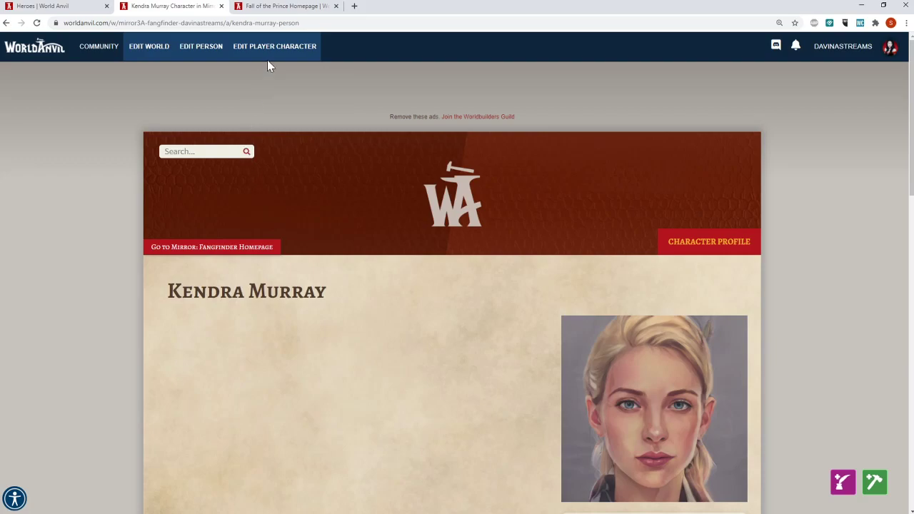
Set Kendra Murray's article parent category to Player Characters.
click(203, 47)
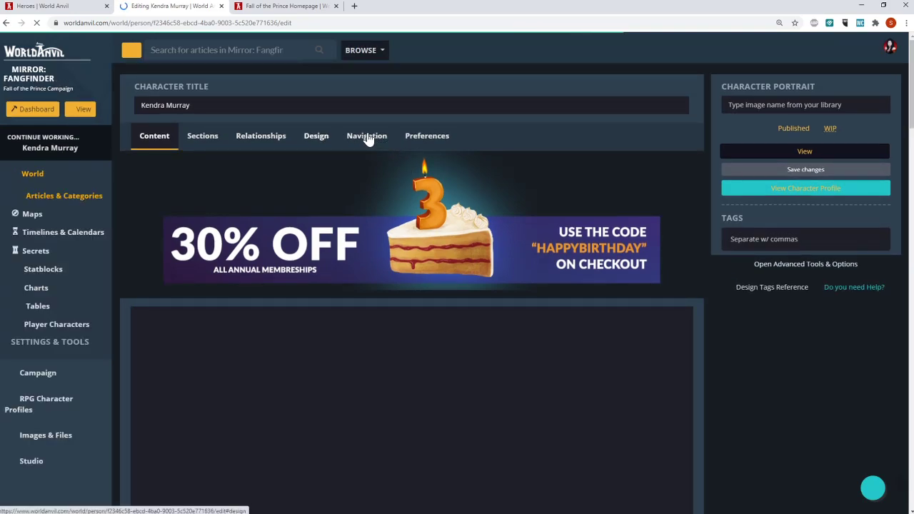
click(367, 138)
click(292, 217)
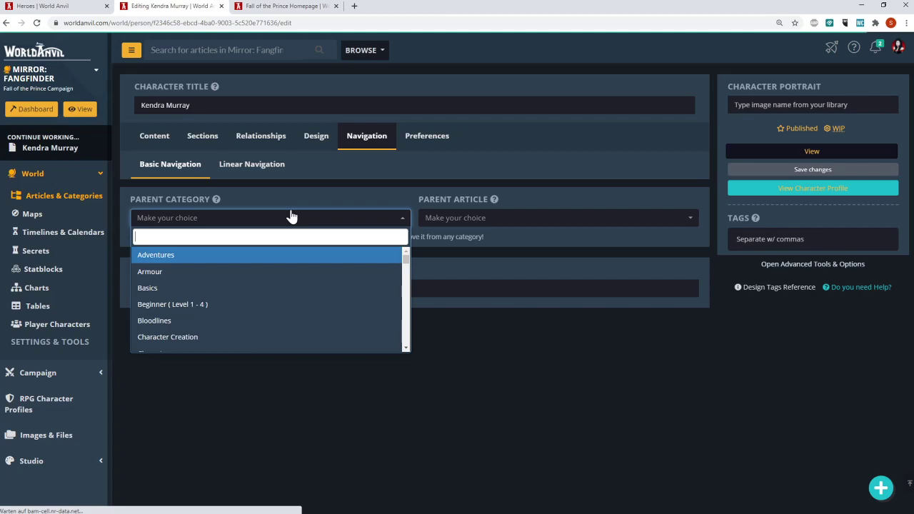
text(c)
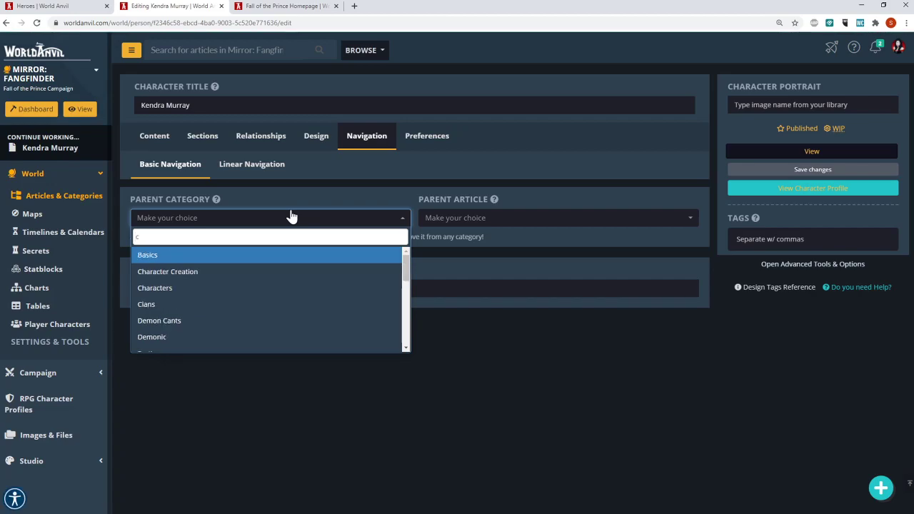
text(ha)
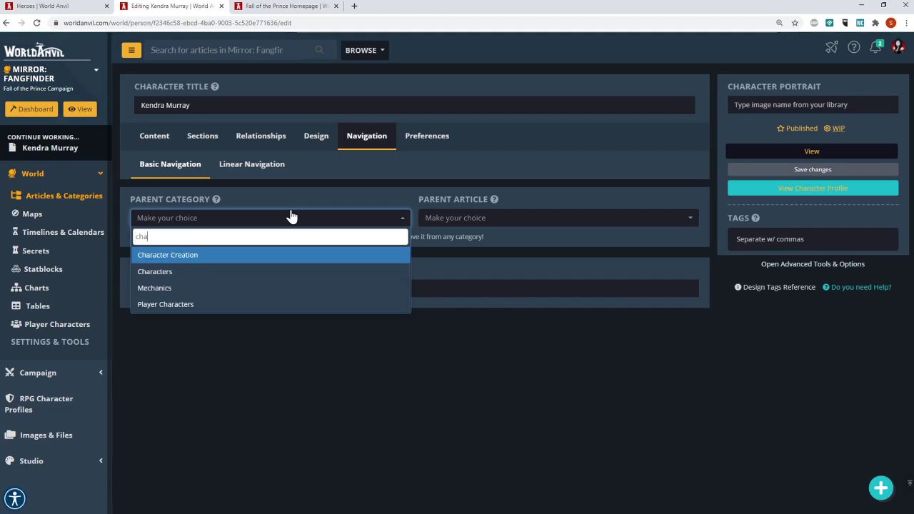
click(189, 305)
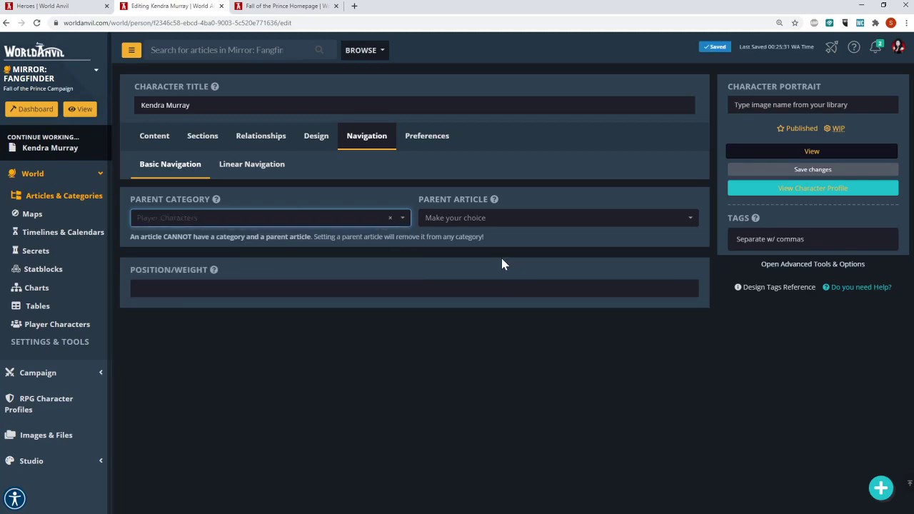
Choose the Characters banner as the article cover image.
click(317, 139)
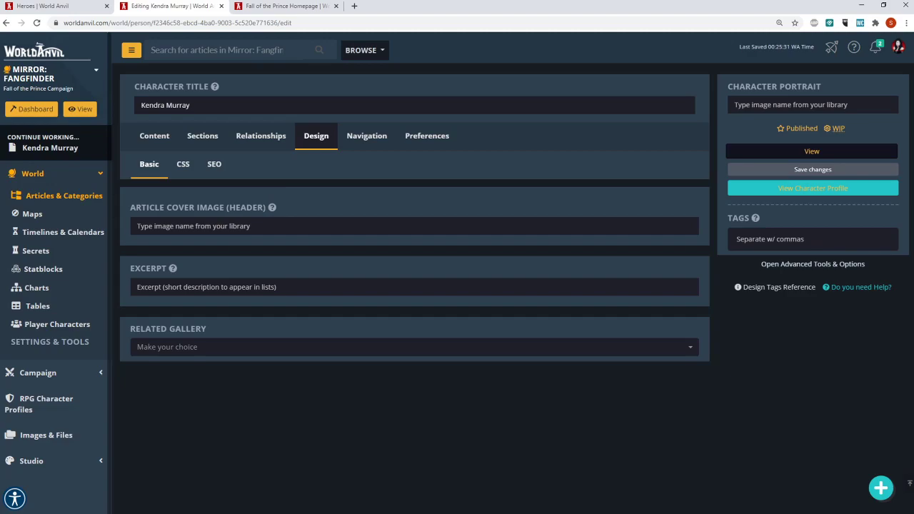
click(415, 226)
text(chara)
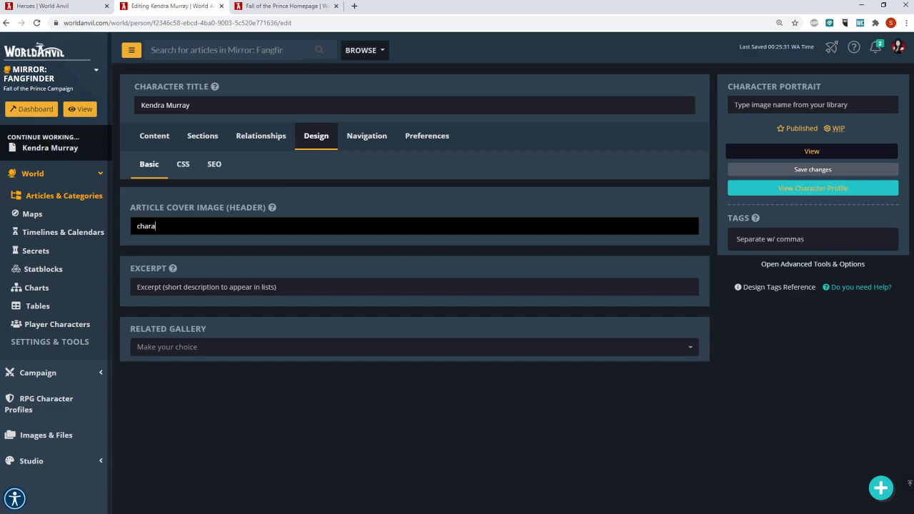
click(361, 277)
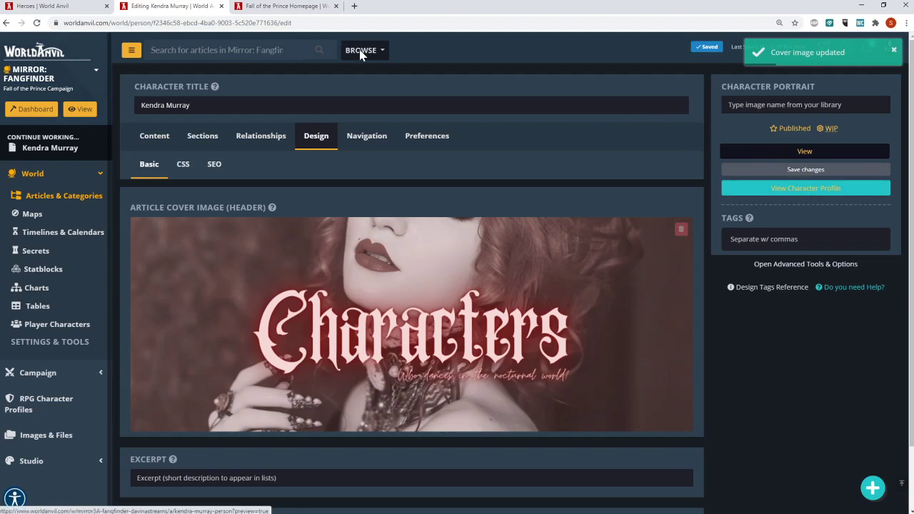
click(285, 6)
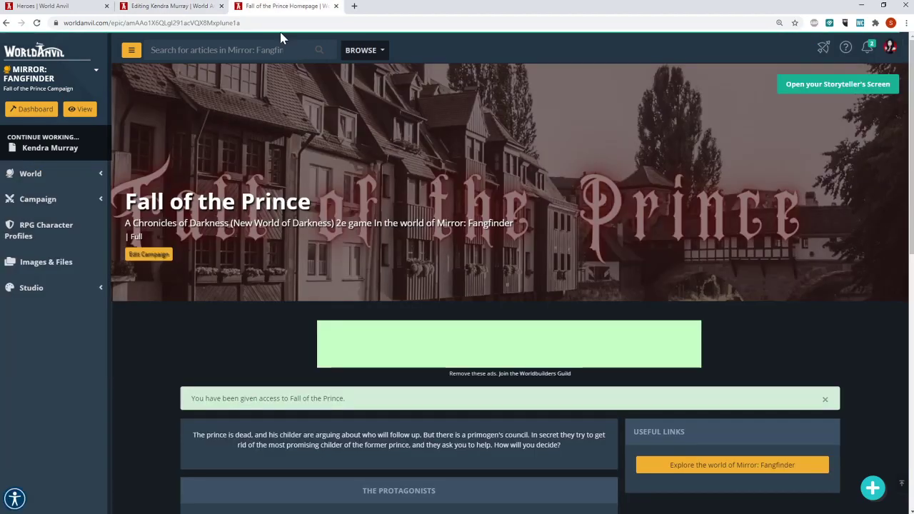
click(168, 6)
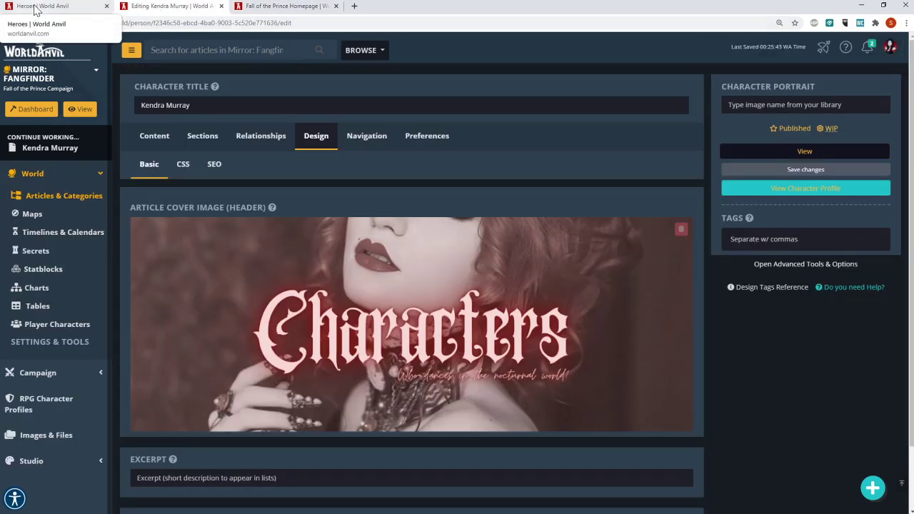